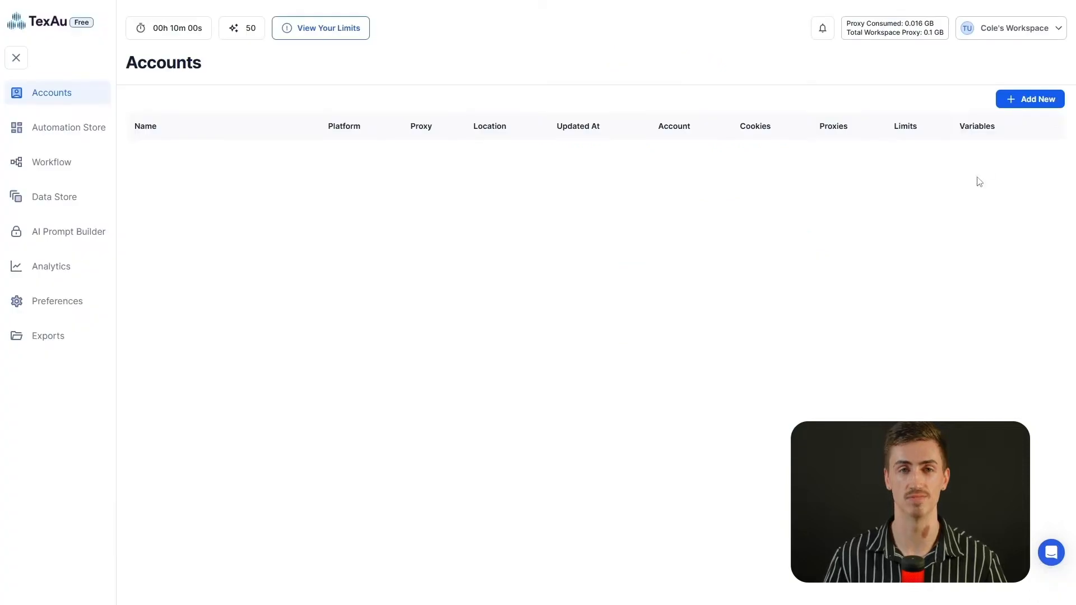
# Connect a new LinkedIn, Sales Navigator, Recruiter account to the workspace
pyautogui.click(1033, 103)
pyautogui.click(567, 159)
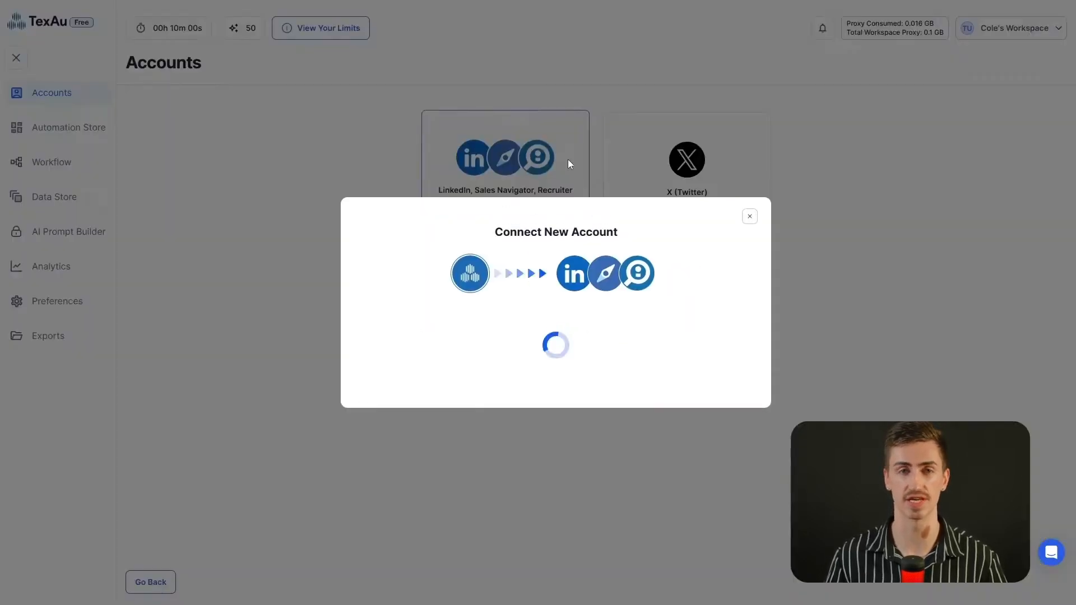
pyautogui.click(454, 357)
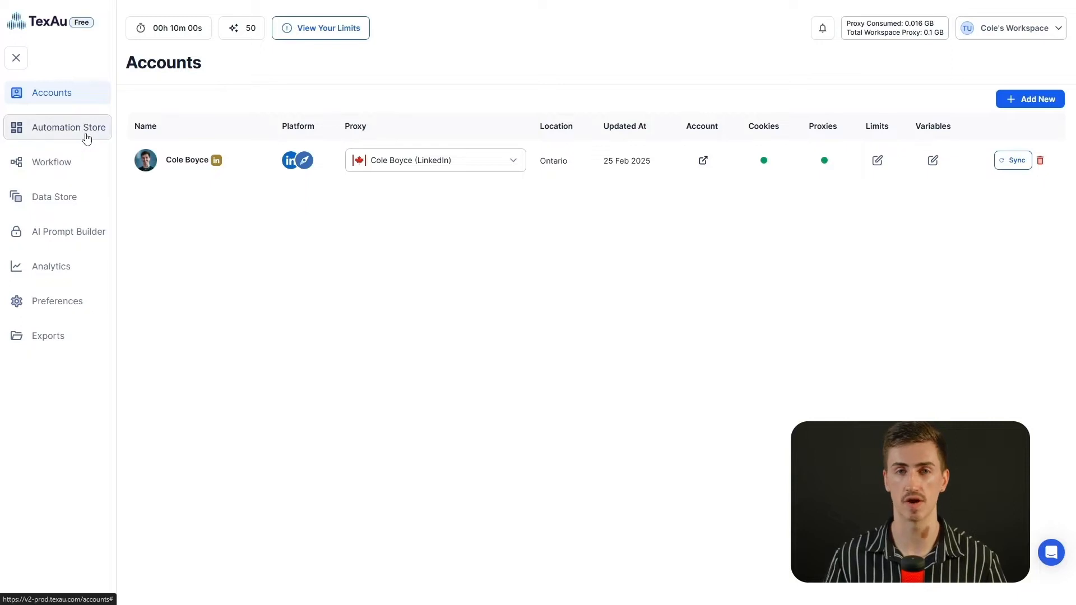
# Search the Automation Store for "Post Likers" and open the LinkedIn Post Likers Export automation
pyautogui.click(68, 127)
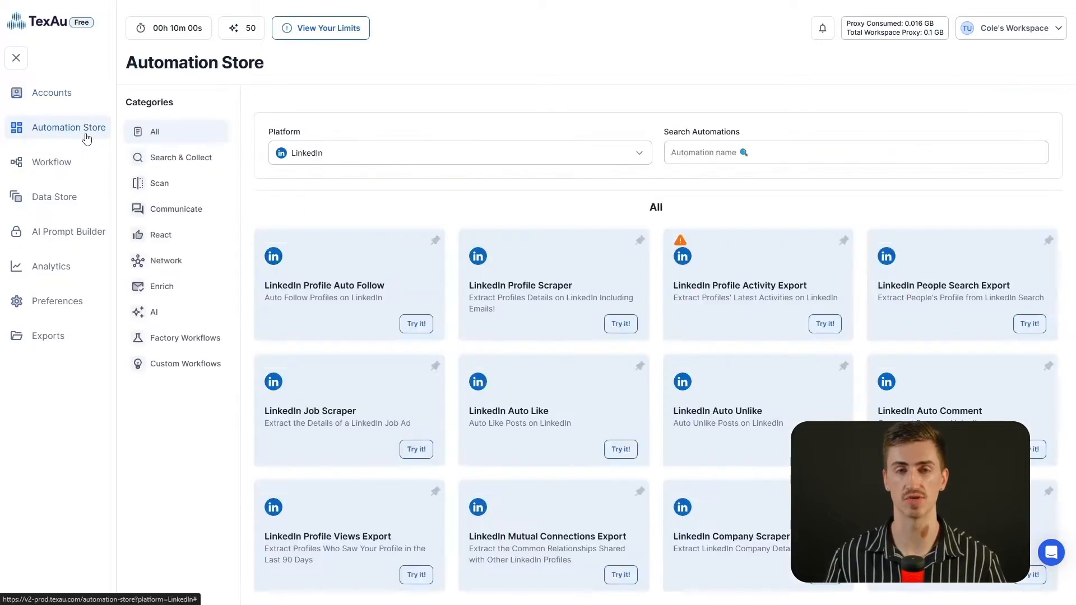
pyautogui.write('Post Likers')
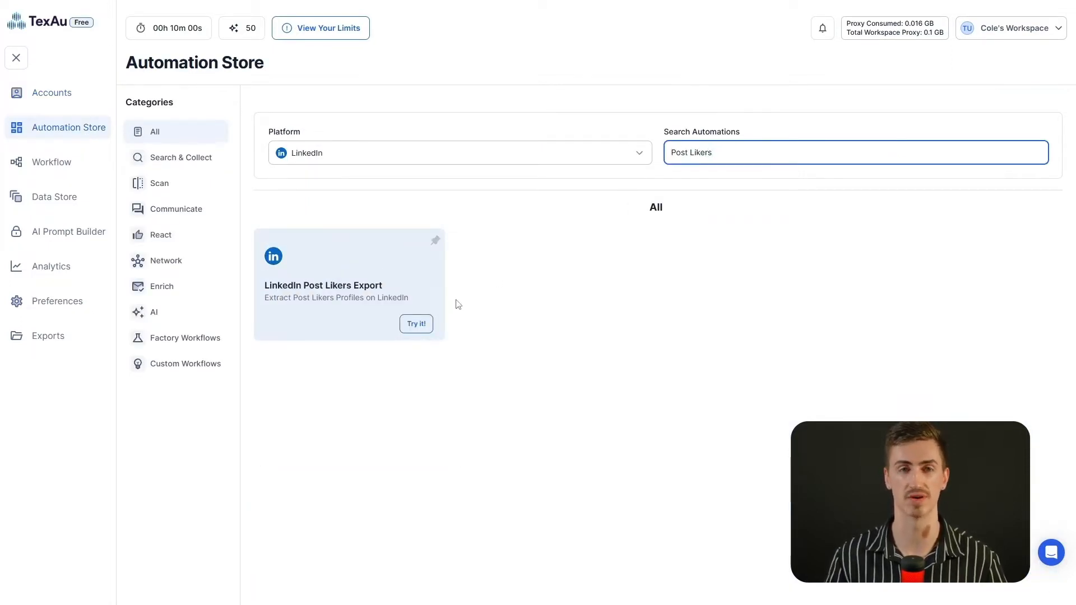
pyautogui.click(419, 323)
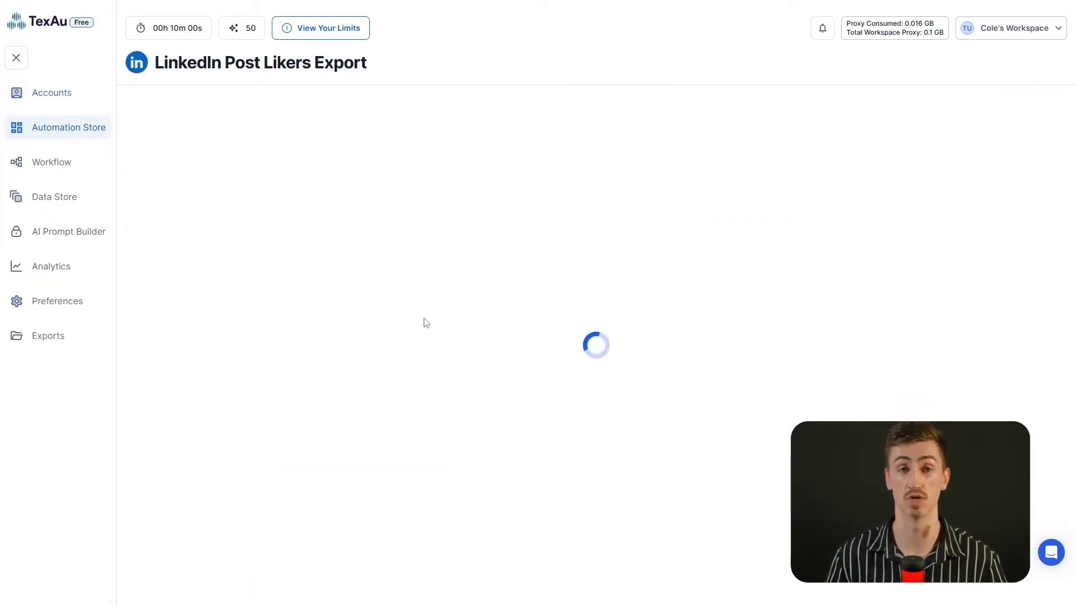
# Run the LinkedIn Post Likers Export automation and show its results
pyautogui.click(452, 248)
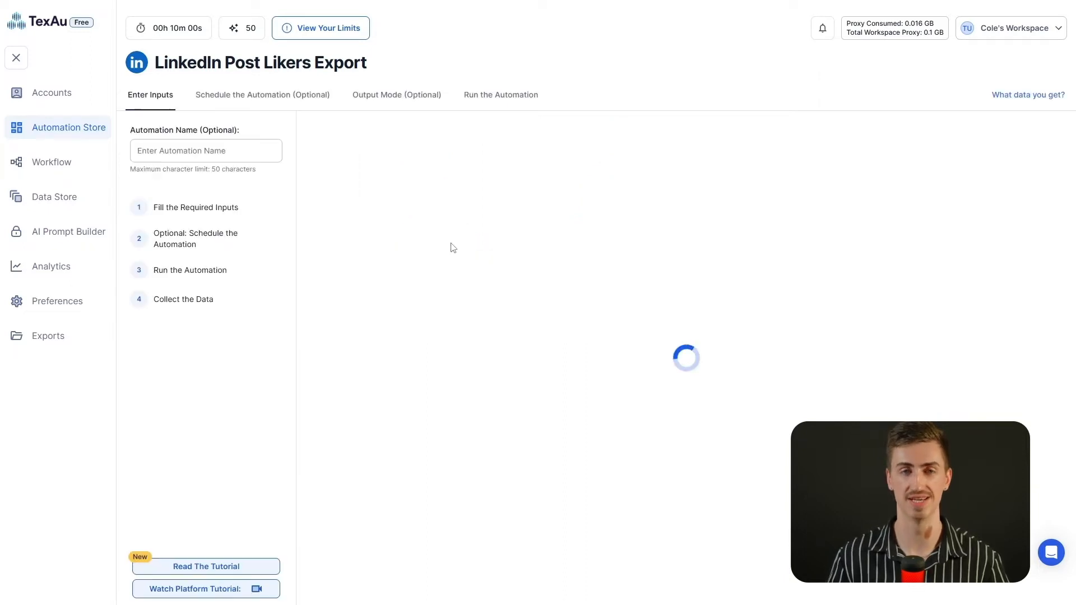
pyautogui.click(715, 160)
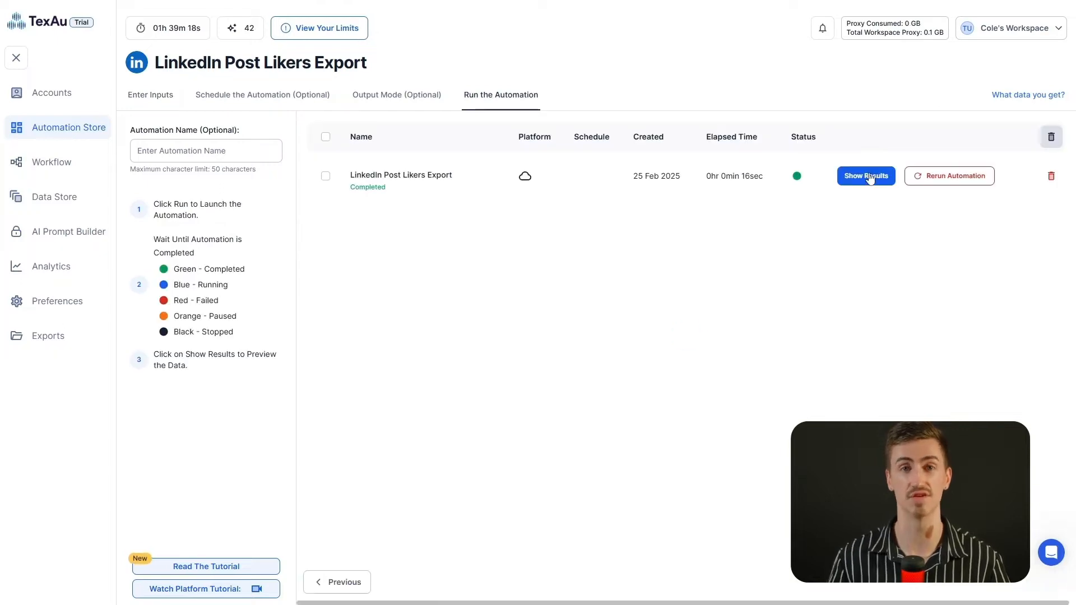
pyautogui.click(866, 174)
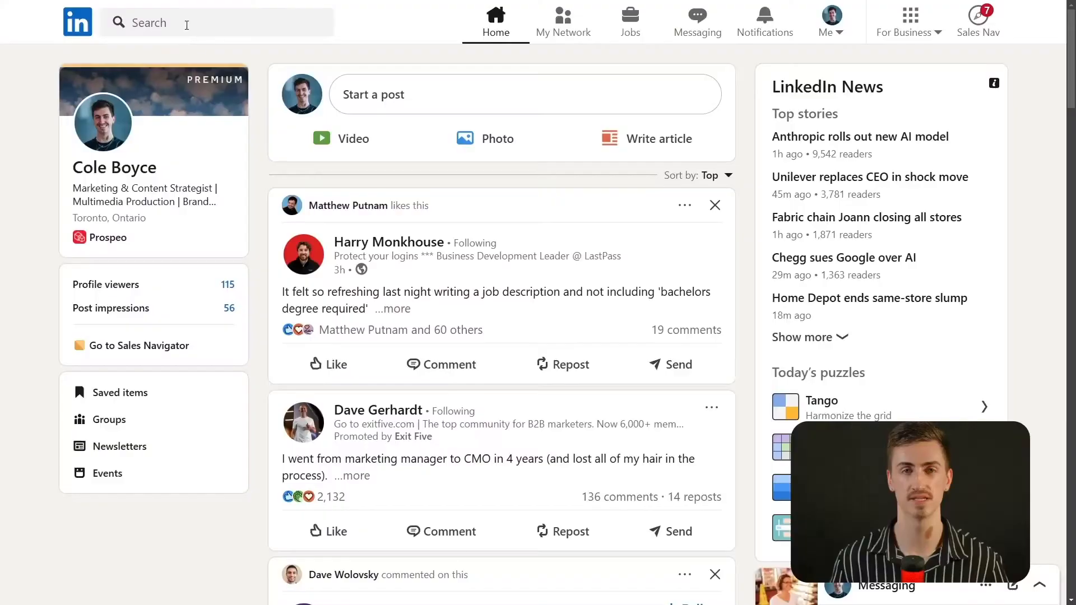
# Switch to LinkedIn, search for "cold email strategy" and limit the results to posts
pyautogui.click(168, 22)
pyautogui.write('cold em')
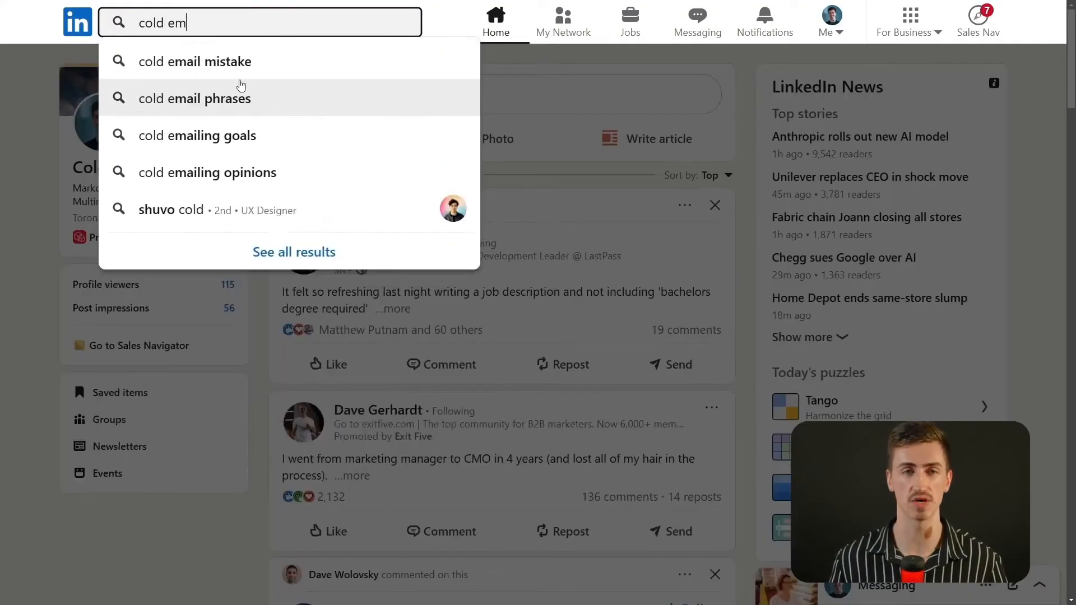
pyautogui.write('ail strategy')
pyautogui.press('Return')
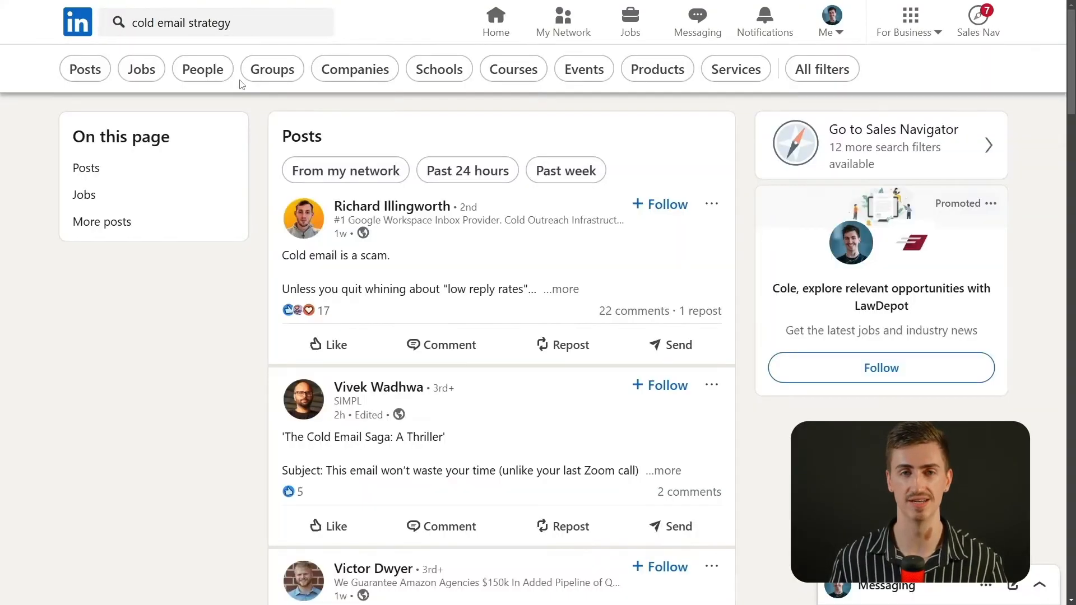
pyautogui.click(93, 72)
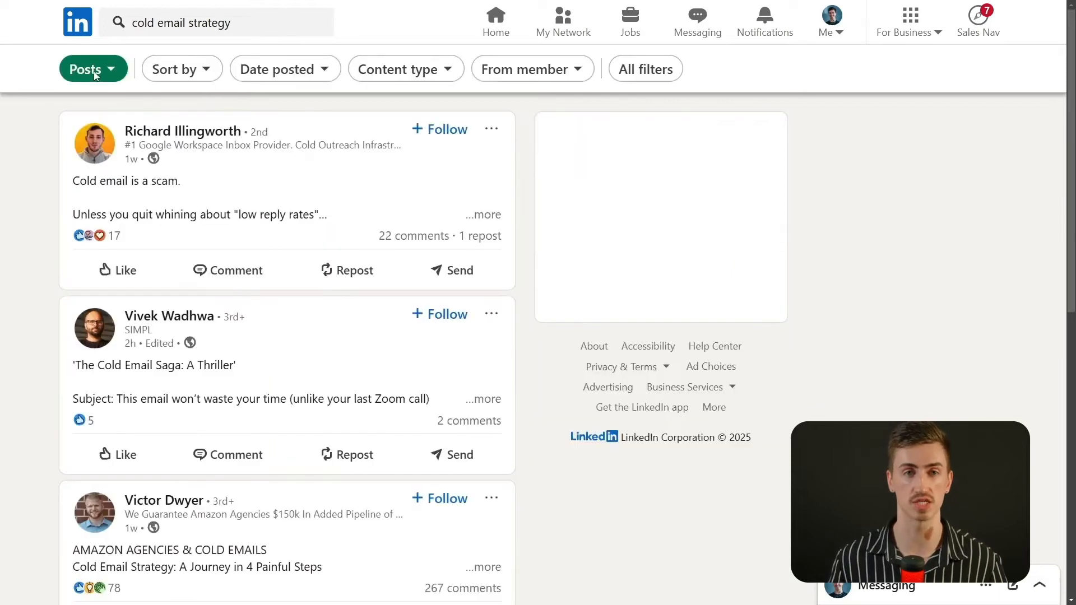
# Filter the posts by date posted to Past month
pyautogui.click(284, 71)
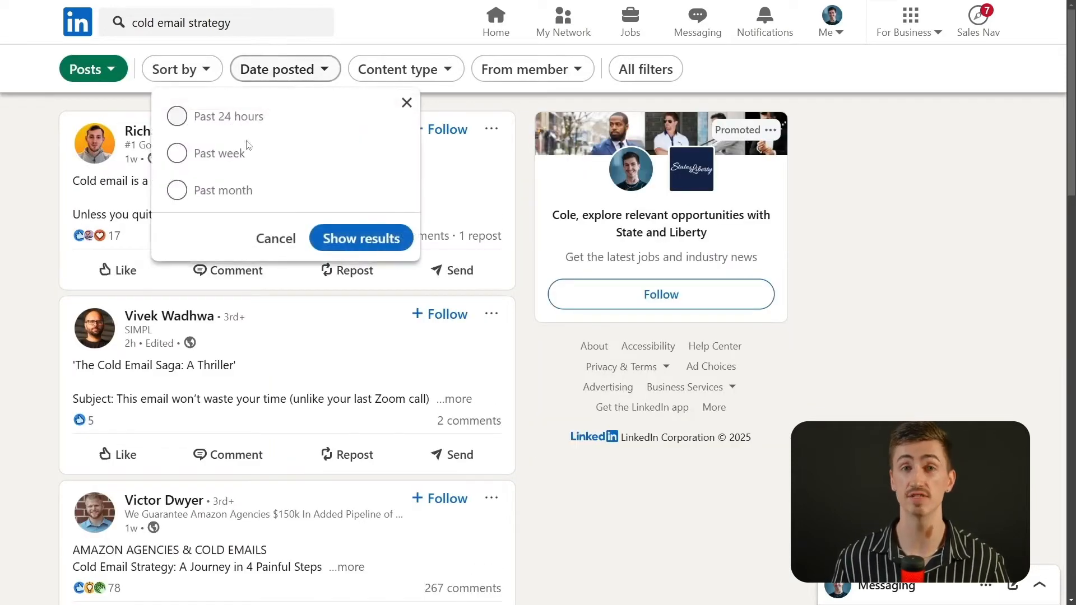
pyautogui.click(213, 190)
pyautogui.click(361, 238)
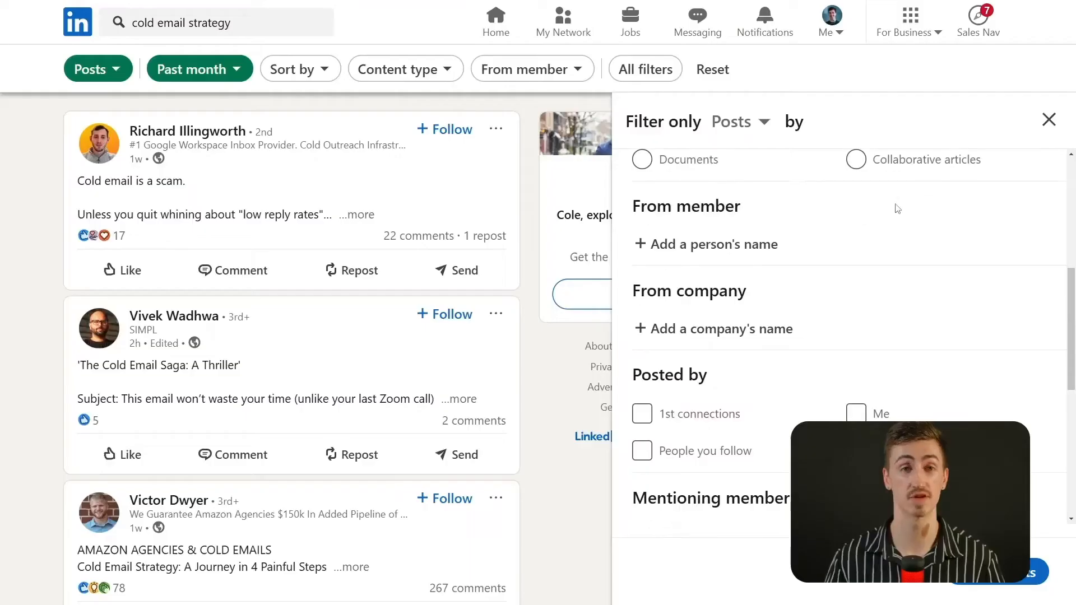
# Open the entry fields of the From member, From company, Mentioning member and Mentioning company post filters
pyautogui.click(749, 245)
pyautogui.click(769, 336)
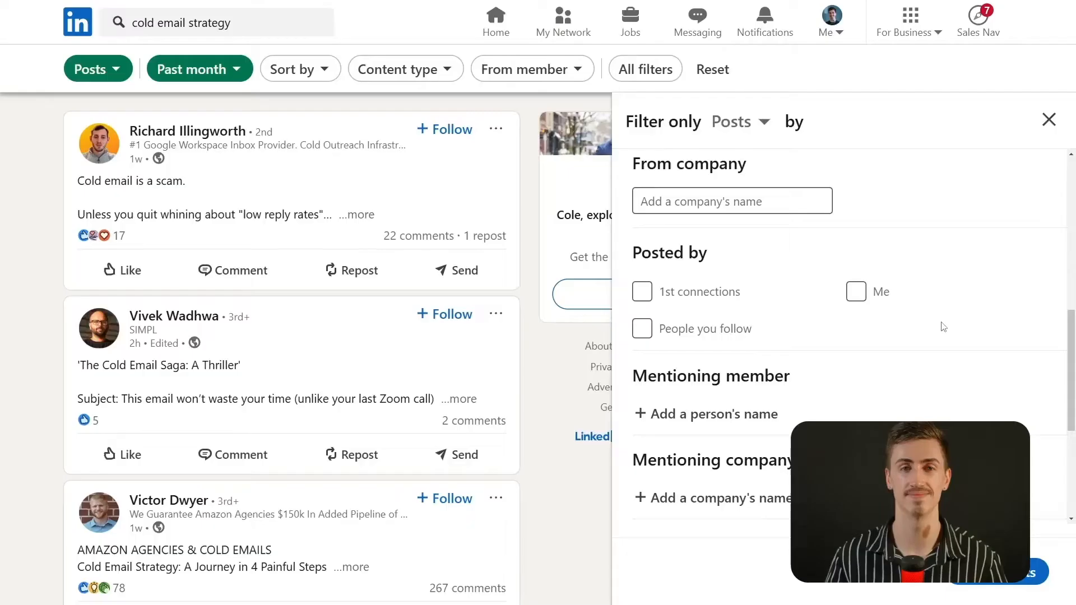
pyautogui.scroll(-3, 943, 327)
pyautogui.click(770, 266)
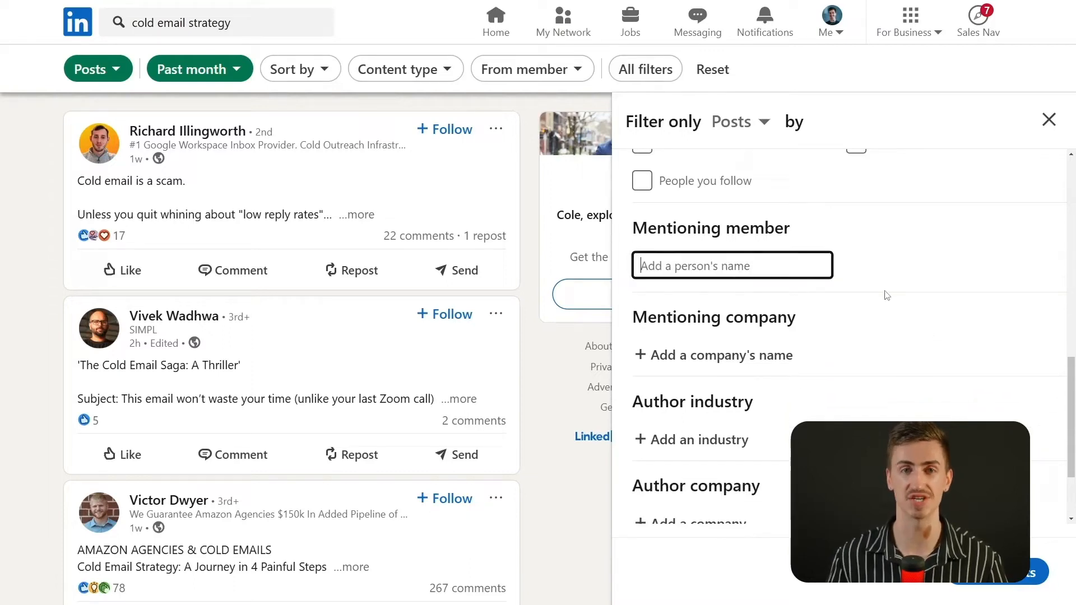
pyautogui.click(783, 355)
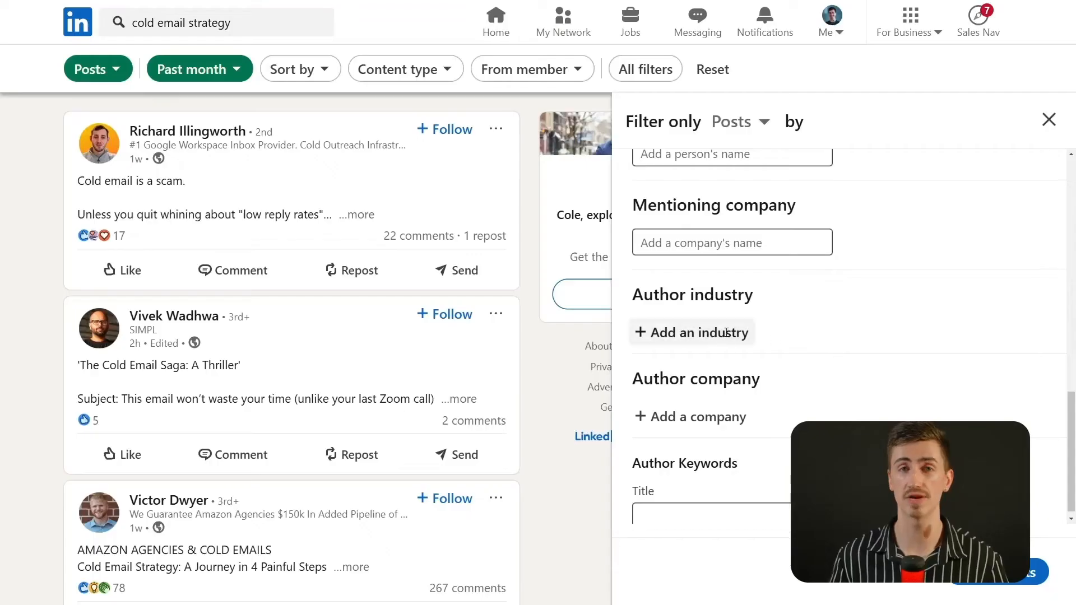
# Open the Author industry and Author company filter fields and set the author's title keyword to CMO
pyautogui.click(723, 332)
pyautogui.scroll(-1, 926, 334)
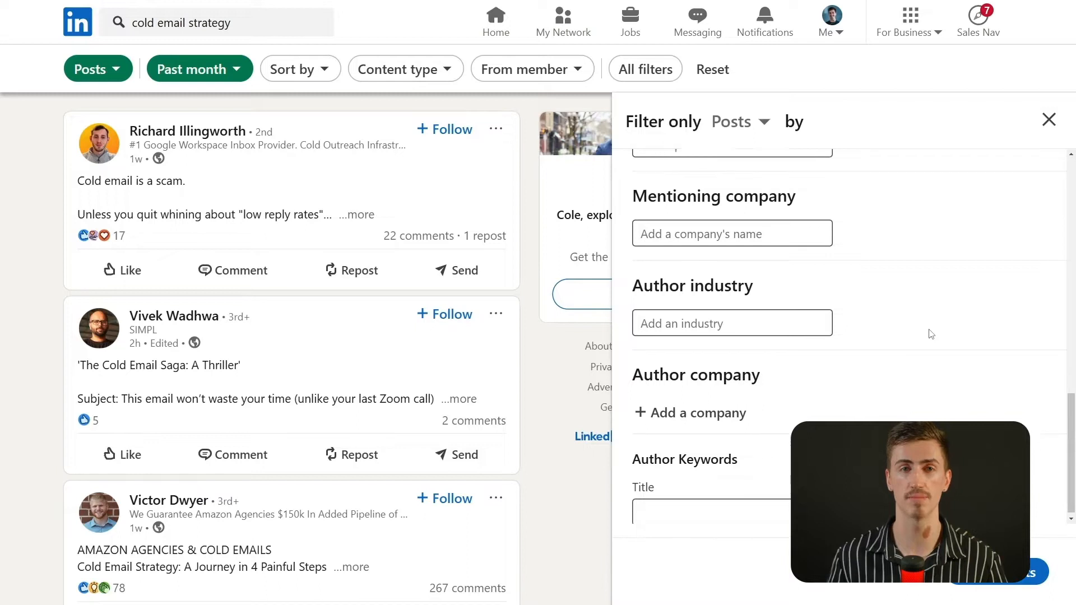
pyautogui.click(727, 408)
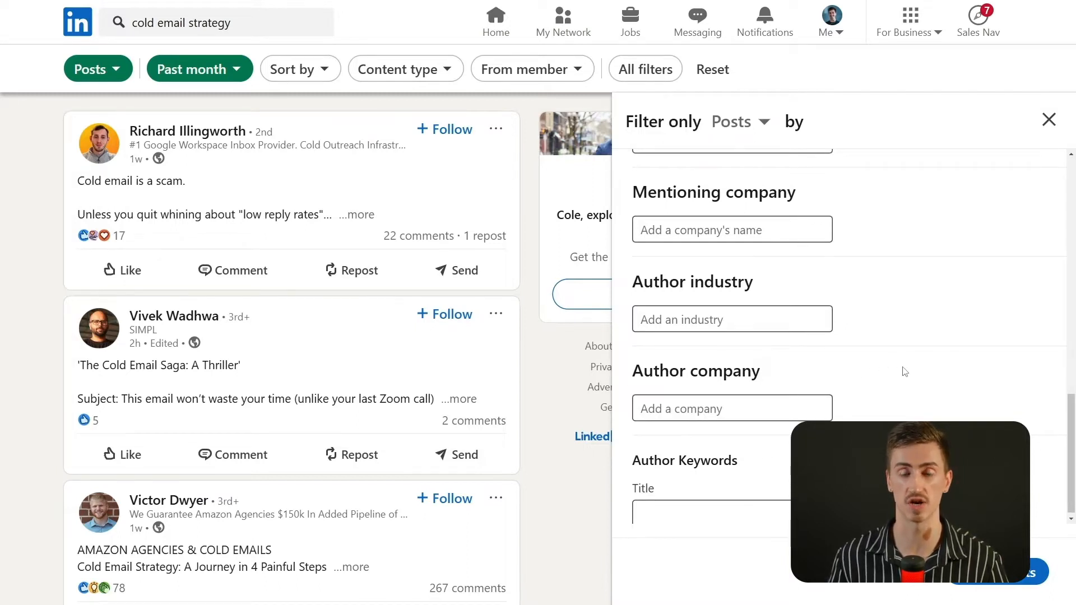
pyautogui.click(810, 512)
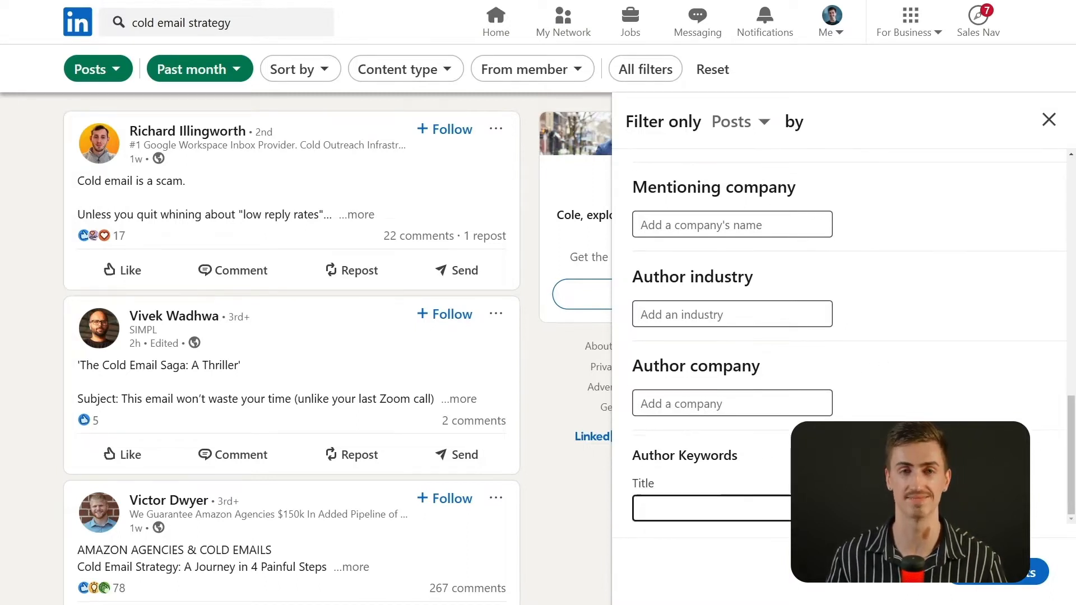
pyautogui.write('CMO')
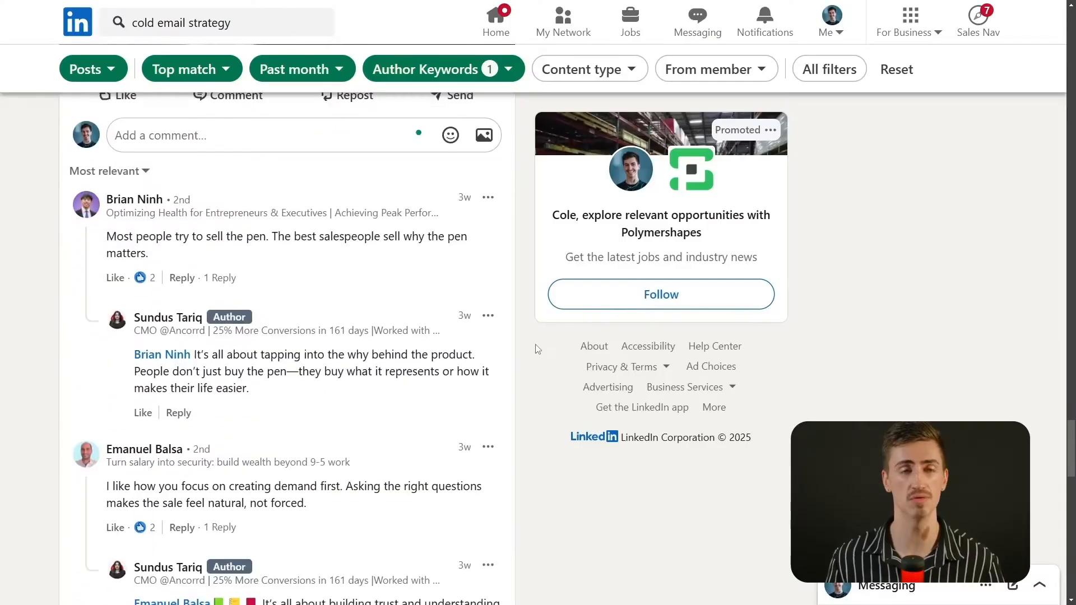
# Load more comments on the CMO's post and read through the discussion
pyautogui.scroll(-7, 535, 344)
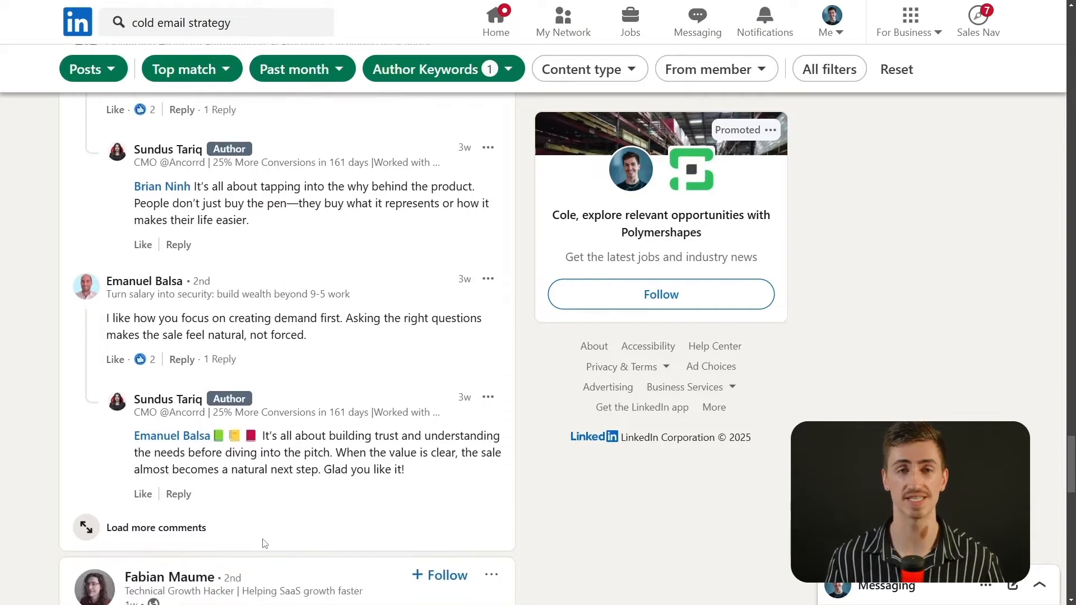
pyautogui.click(168, 527)
pyautogui.scroll(-9, 509, 490)
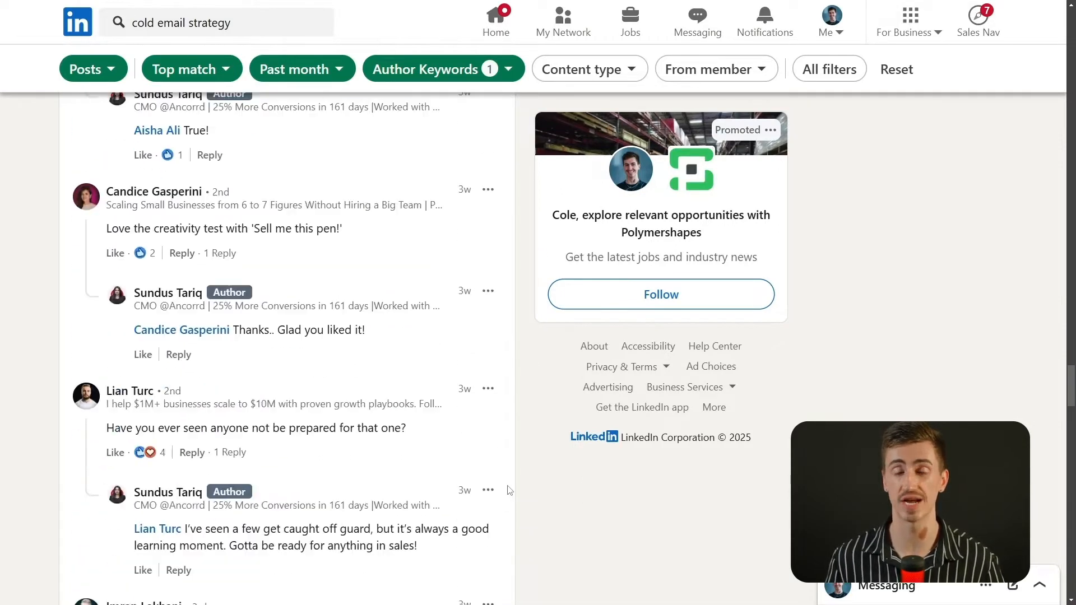
pyautogui.scroll(-6, 509, 490)
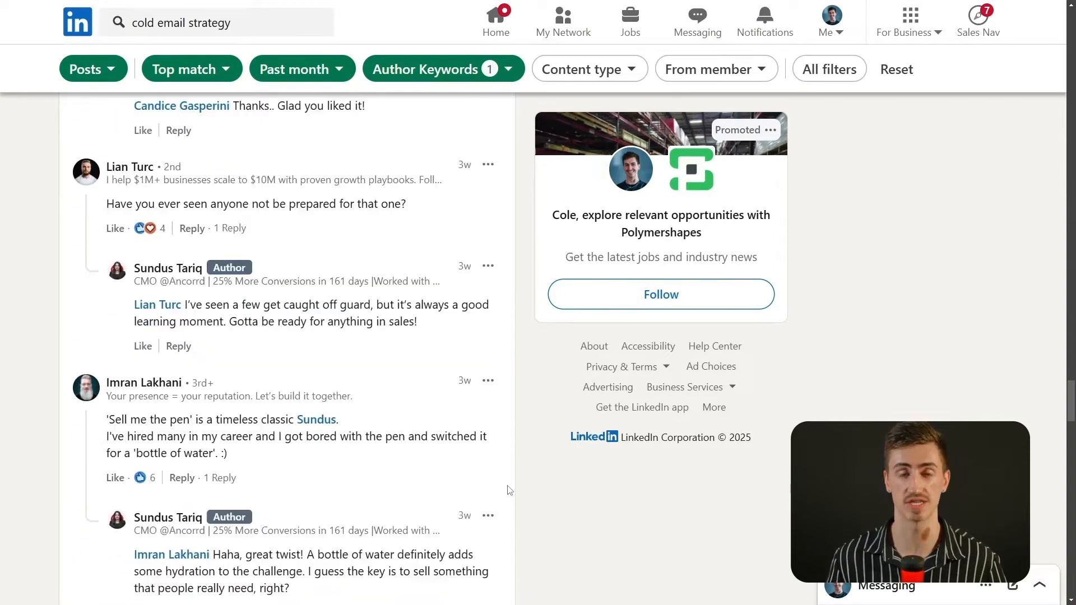
pyautogui.scroll(-2, 508, 490)
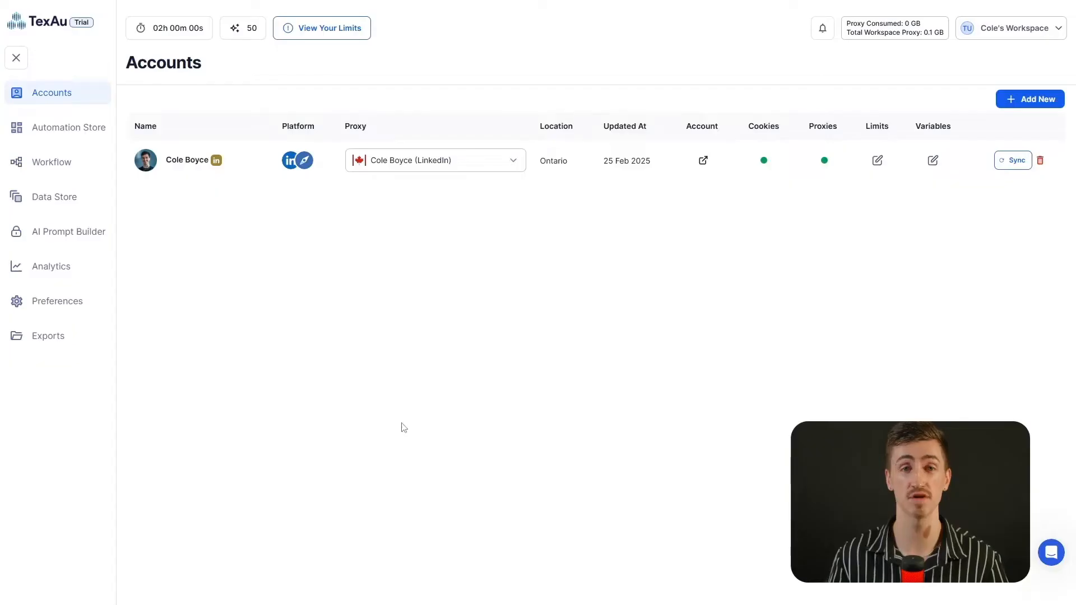
# Switch to TexAu and start a new workflow with LinkedIn's Export Post Likers automation, found by searching "Post Likers"
pyautogui.click(85, 166)
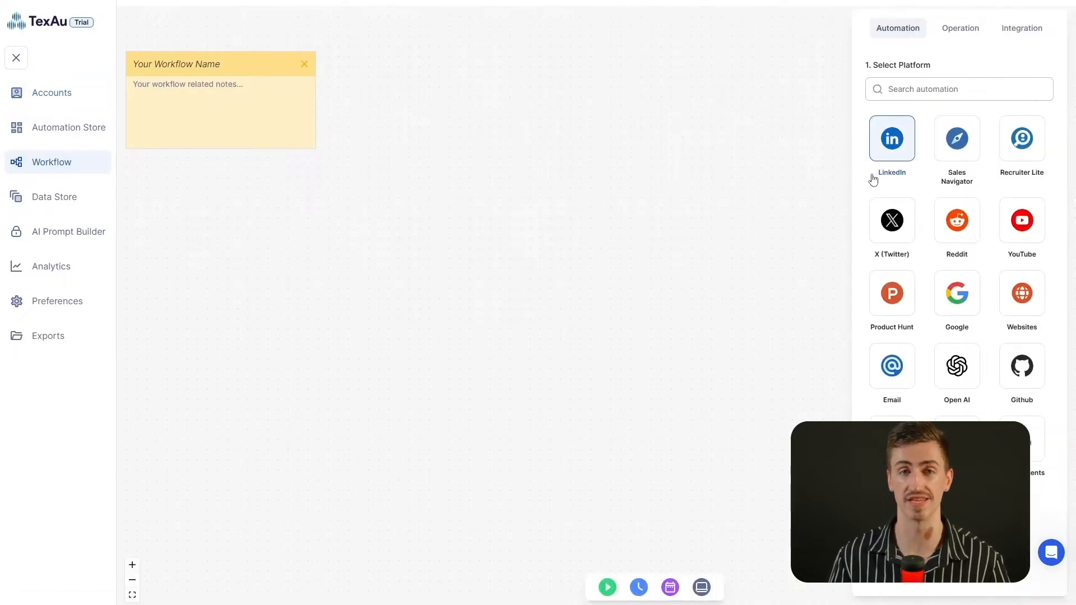
pyautogui.click(891, 142)
pyautogui.click(941, 90)
pyautogui.write('Post Likers')
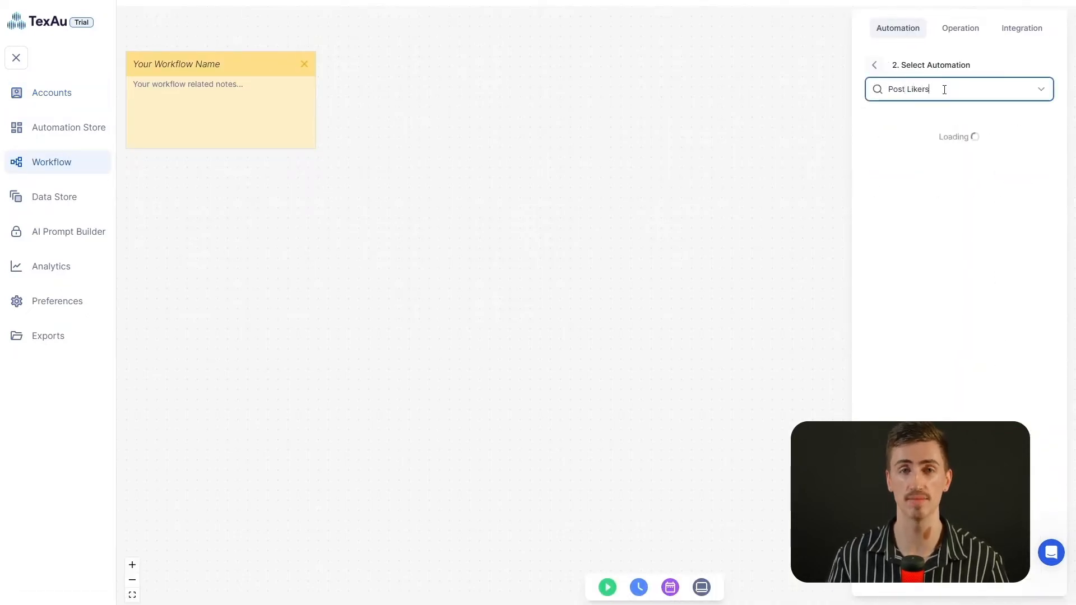
pyautogui.click(893, 139)
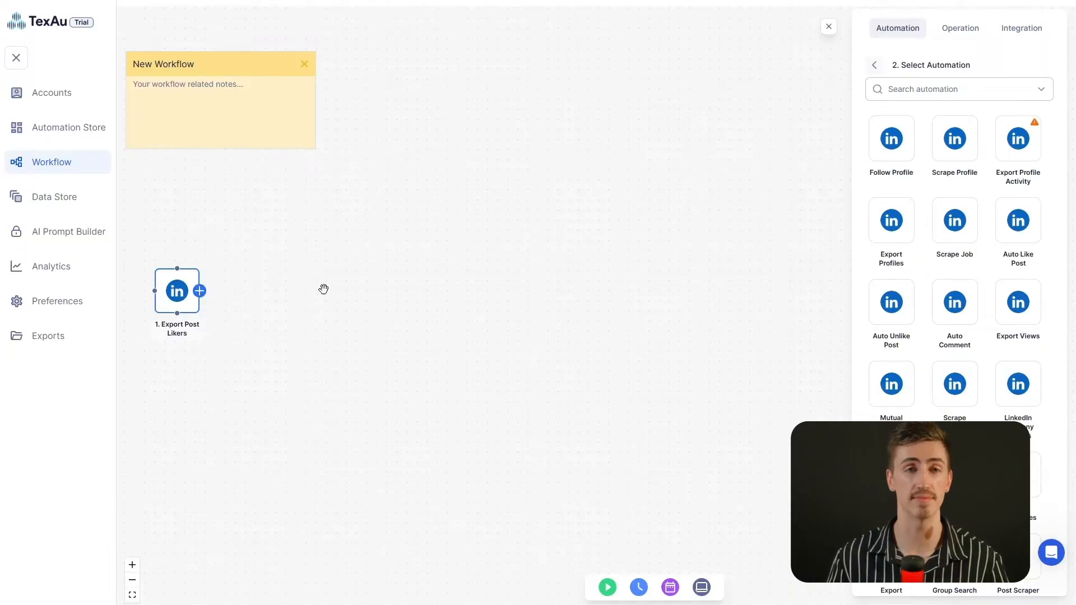
# Chain LinkedIn's Scrape Profile and Scrape Company automations and the Find Email automation after Export Post Likers
pyautogui.click(955, 139)
pyautogui.click(285, 291)
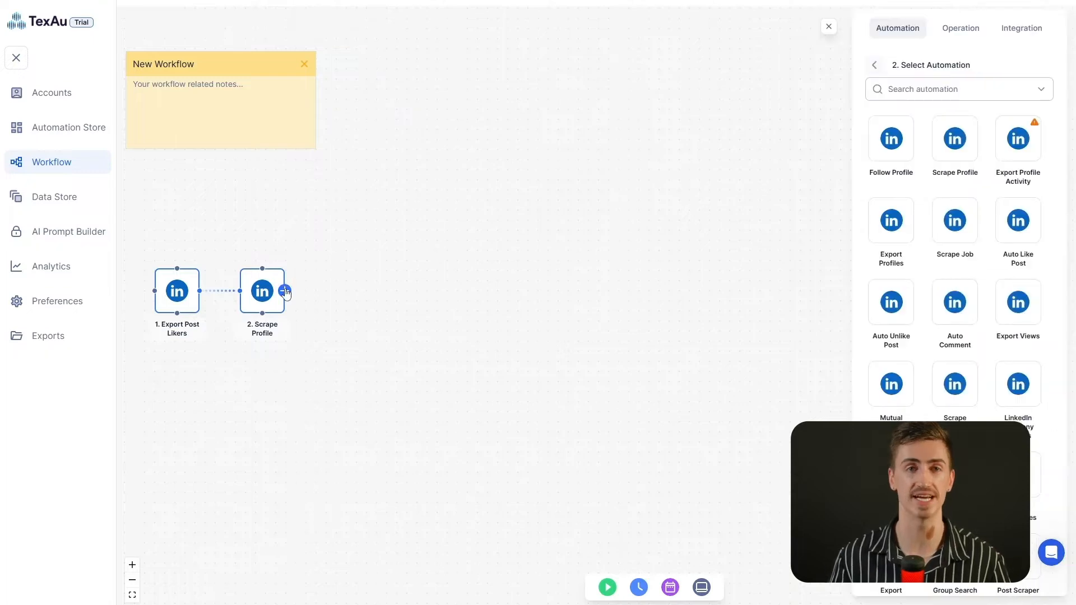
pyautogui.click(955, 393)
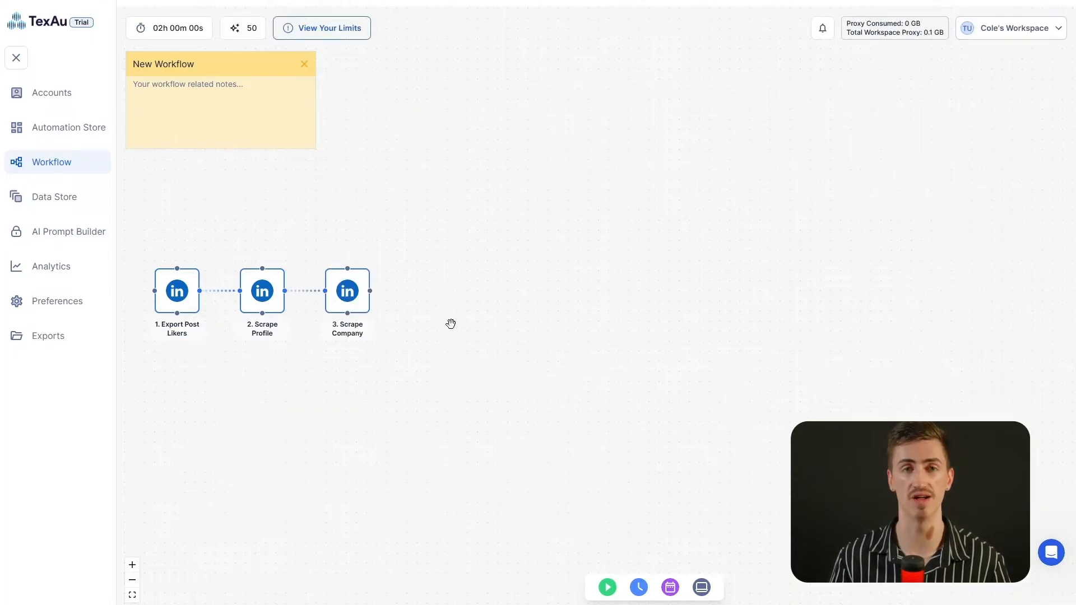
pyautogui.click(370, 290)
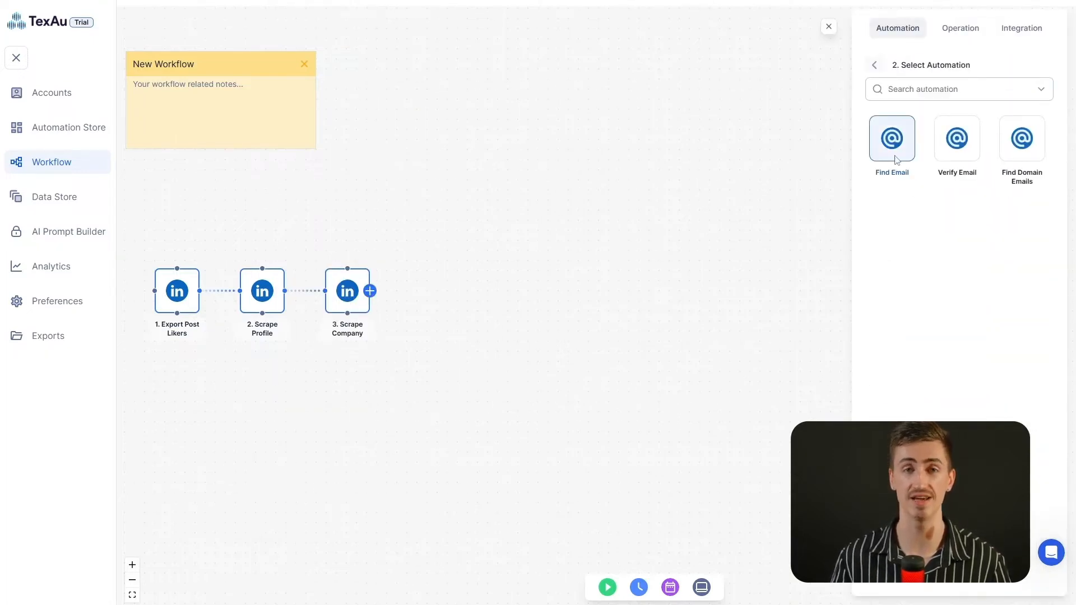
pyautogui.click(895, 159)
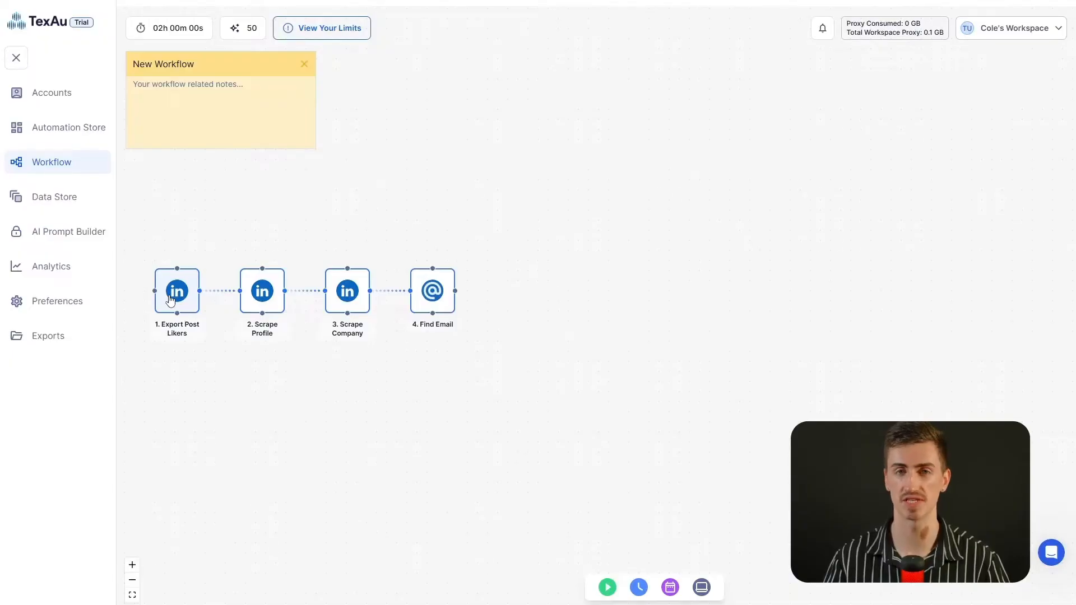
# Paste the copied LinkedIn post link as the Post URL of the Export Post Likers automation
pyautogui.click(169, 295)
pyautogui.click(435, 307)
pyautogui.hotkey('ctrl', 'v')
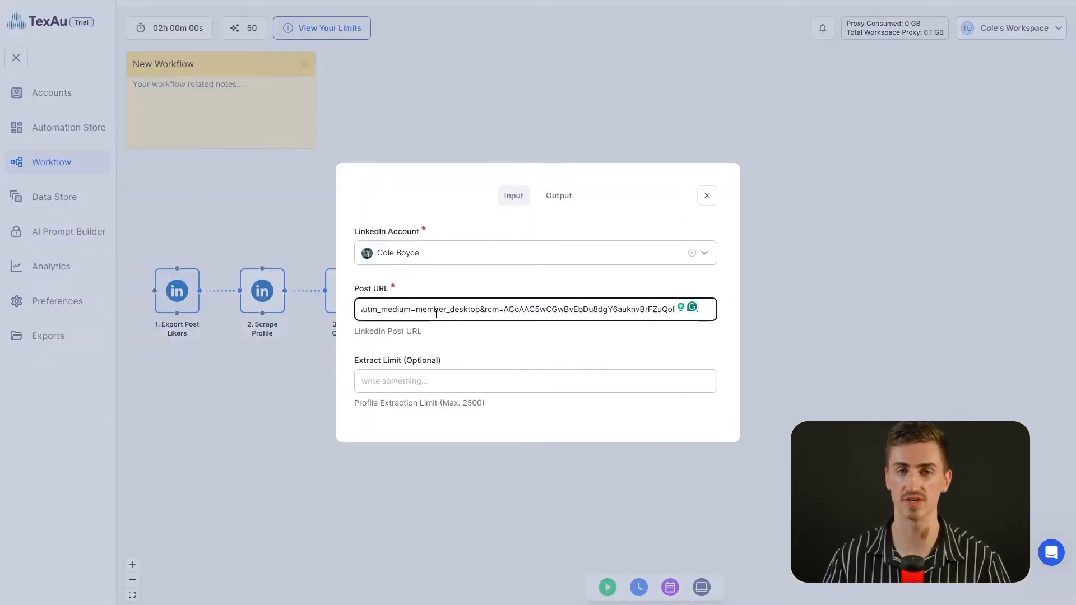
# Map the Scrape Profile automation's Profile URL input to the Profile URL output of Export Post Likers
pyautogui.click(262, 291)
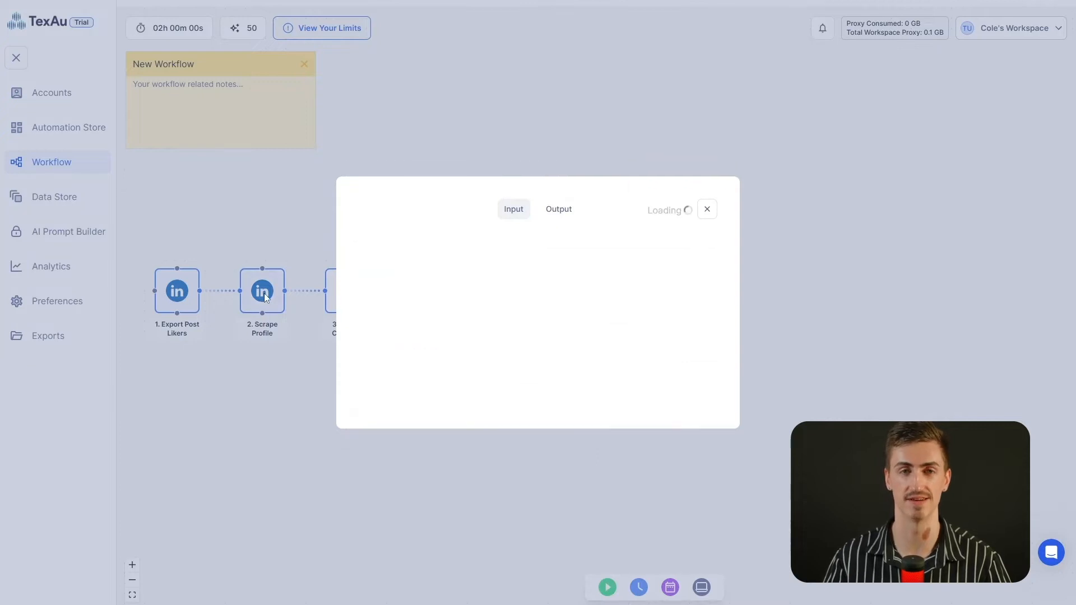
pyautogui.click(432, 307)
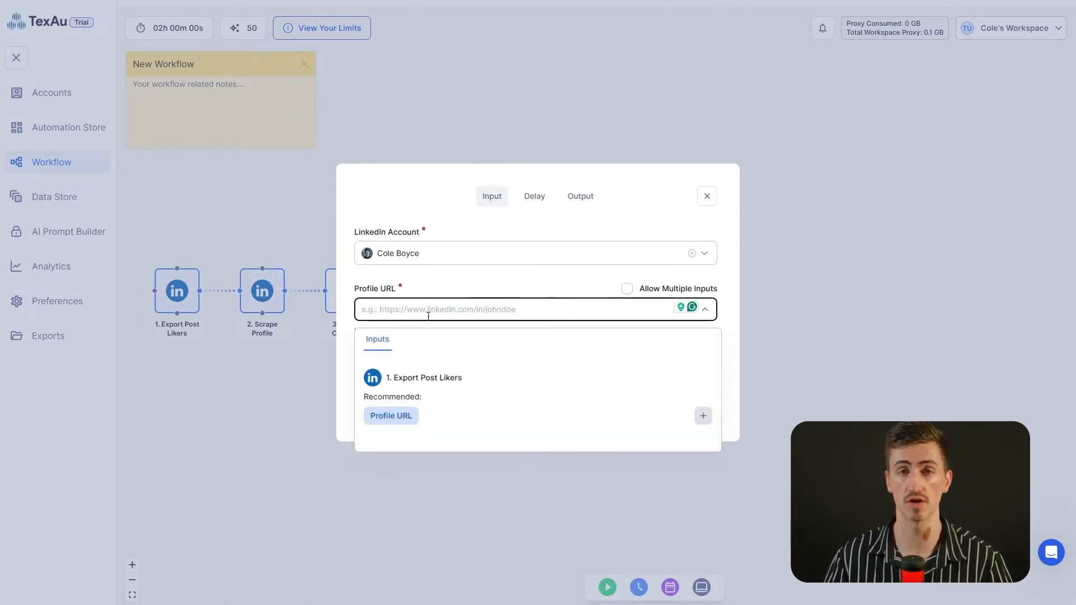
pyautogui.click(388, 420)
# Map the Scrape Company automation's Company URL input to the Company Public URL output of Scrape Profile
pyautogui.click(343, 291)
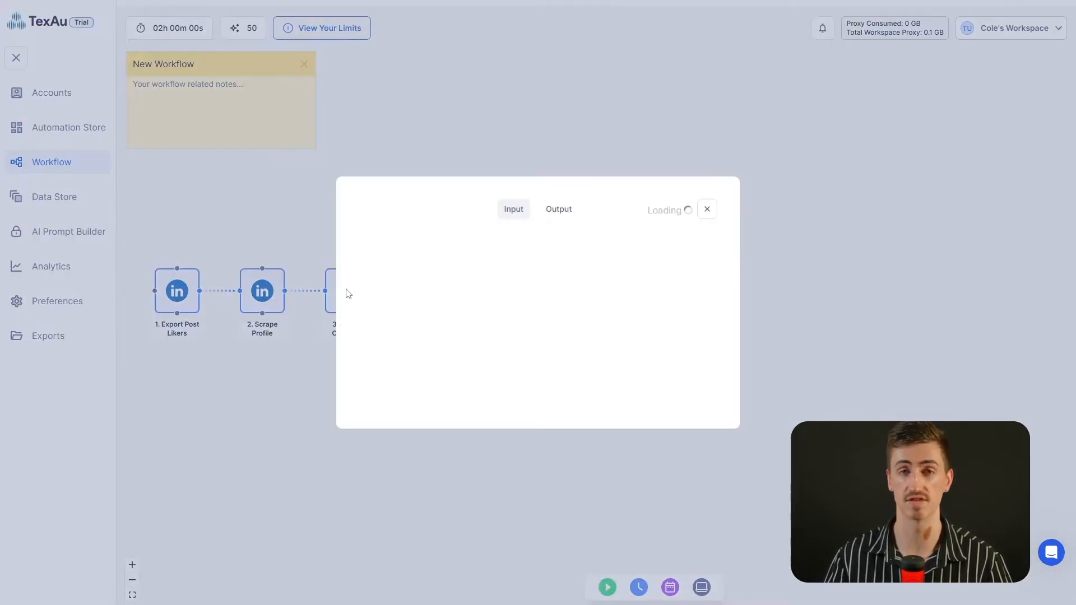
pyautogui.click(446, 323)
pyautogui.click(509, 467)
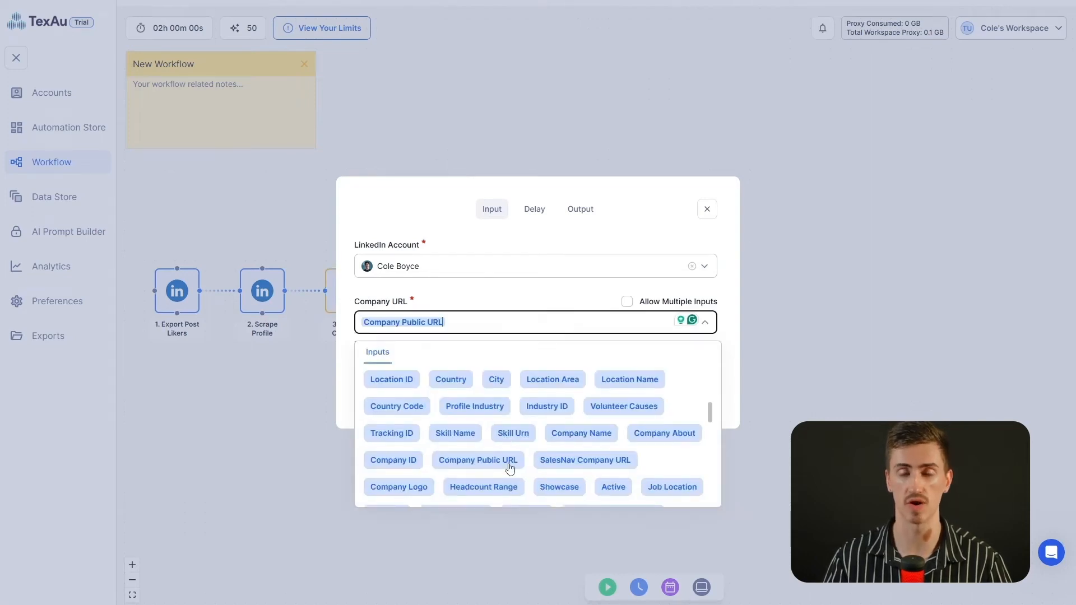
pyautogui.click(707, 209)
# Map the Find Email automation's First Name and Last Name inputs to the matching outputs of Scrape Profile
pyautogui.click(435, 294)
pyautogui.click(449, 245)
pyautogui.scroll(-1, 453, 355)
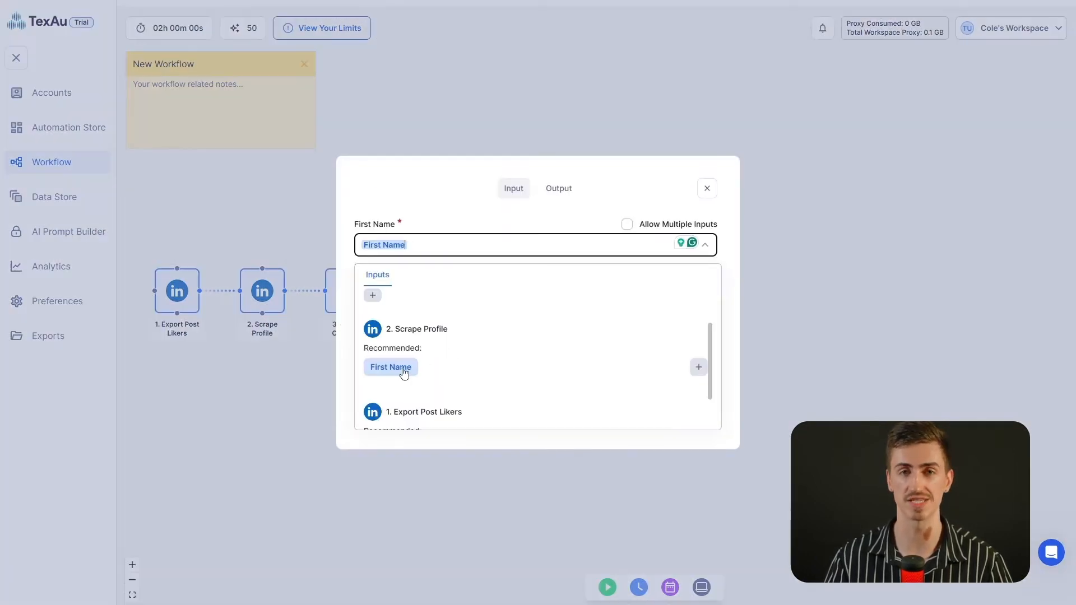
pyautogui.click(446, 221)
pyautogui.click(405, 316)
pyautogui.scroll(-1, 414, 442)
pyautogui.click(403, 453)
pyautogui.click(459, 292)
# Map the Find Email automation's Domain/Website URL input to the Company Website URL output and run the workflow
pyautogui.click(476, 388)
pyautogui.scroll(-1, 523, 454)
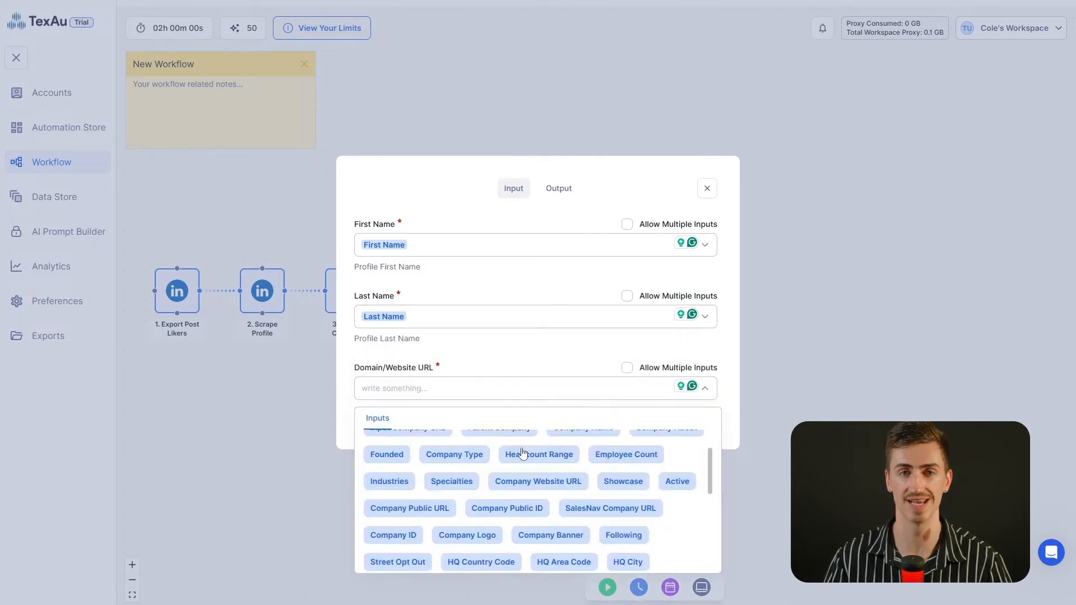
pyautogui.click(535, 481)
pyautogui.click(879, 365)
pyautogui.click(880, 359)
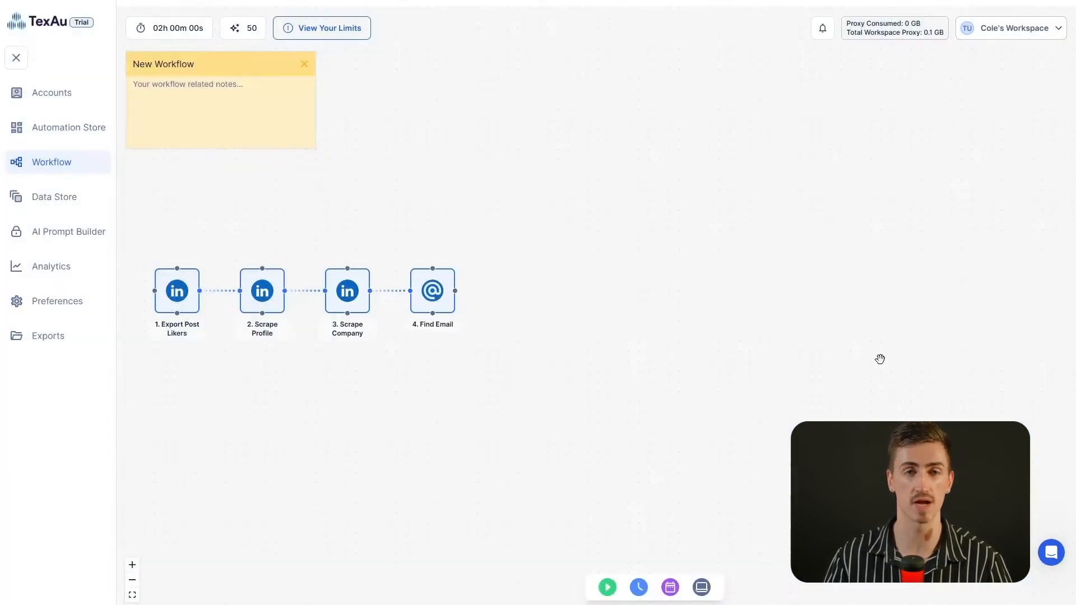
pyautogui.click(607, 587)
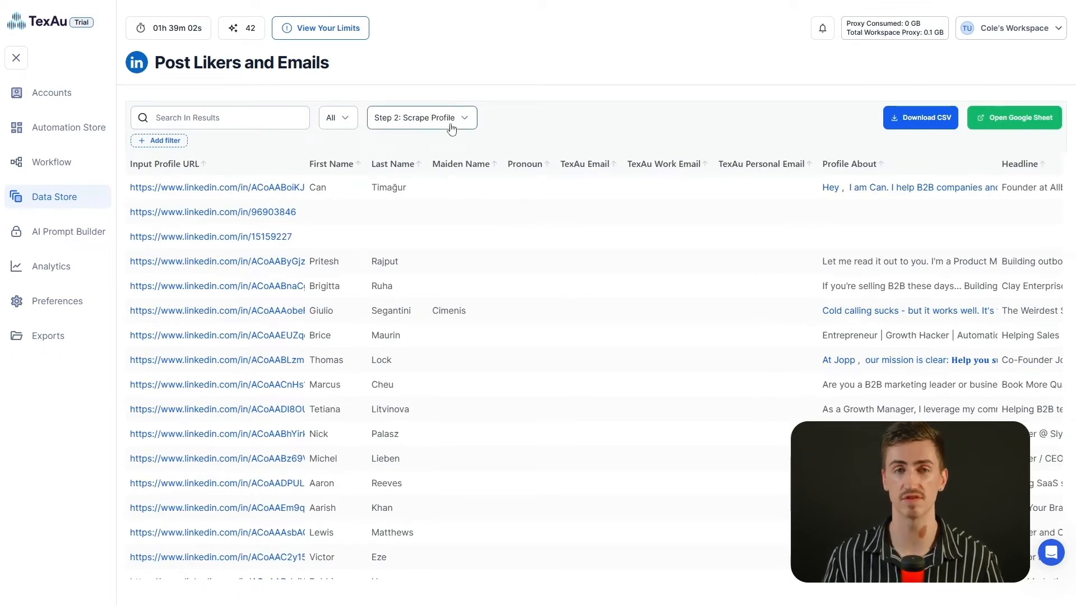
# Show the Step 3: Scrape Company results of the Post Likers and Emails run and download them as CSV
pyautogui.click(435, 207)
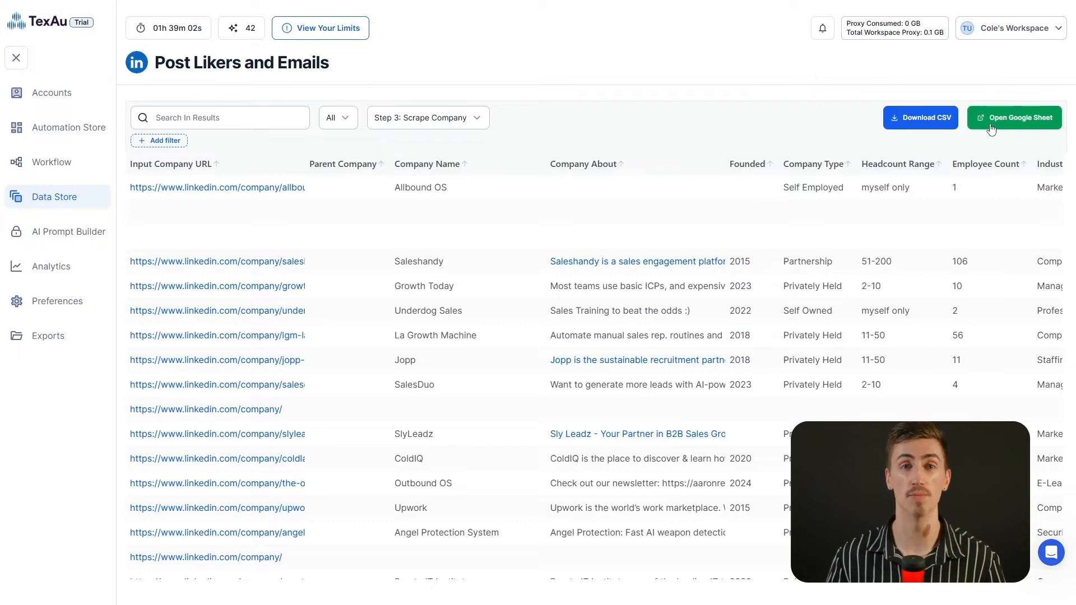
pyautogui.click(924, 123)
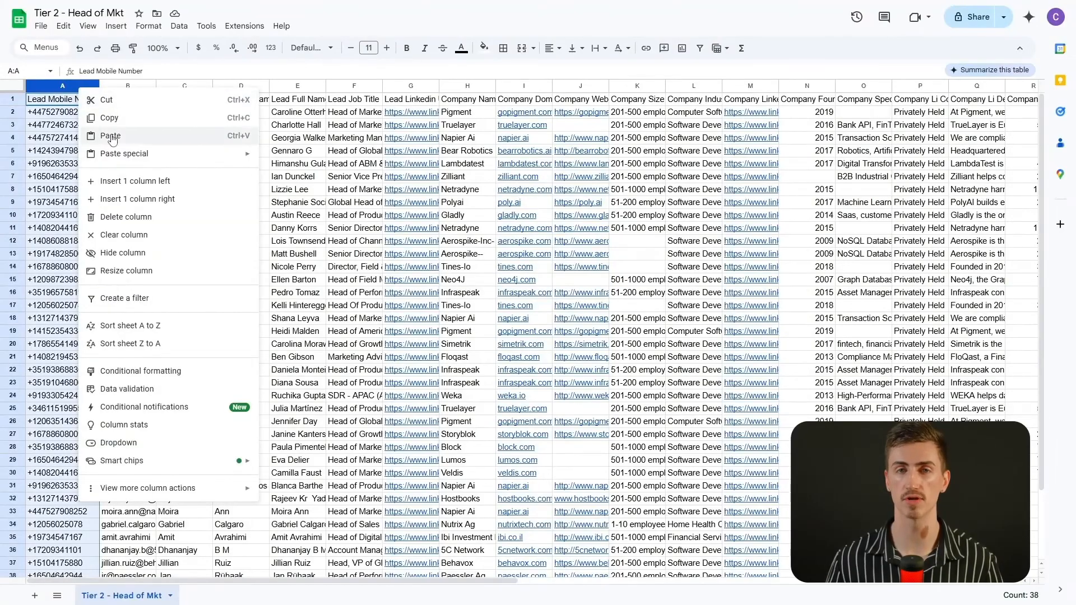
# In the Tier 2 - Head of Mkt Google Sheet, insert a column before Lead Mobile Number headed "Reason for Outreach"
pyautogui.click(129, 181)
pyautogui.click(66, 99)
pyautogui.write('Reason ')
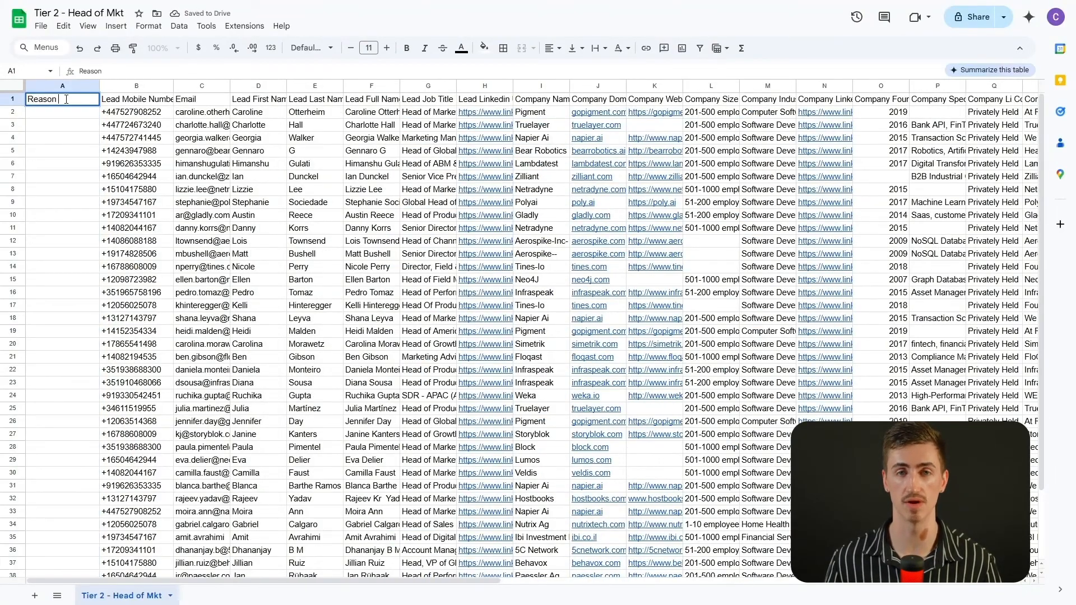
pyautogui.write('for Ou')
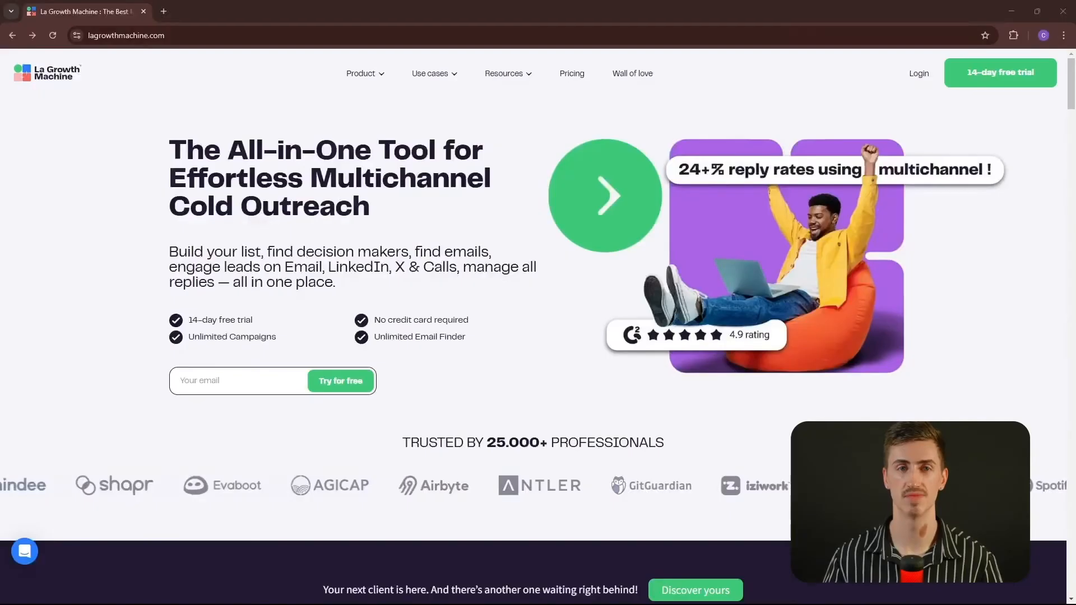
# Switch to La Growth Machine, start the 14-day free trial and upload Tier 2 - Head of Mkt.csv as the campaign audience
pyautogui.click(979, 83)
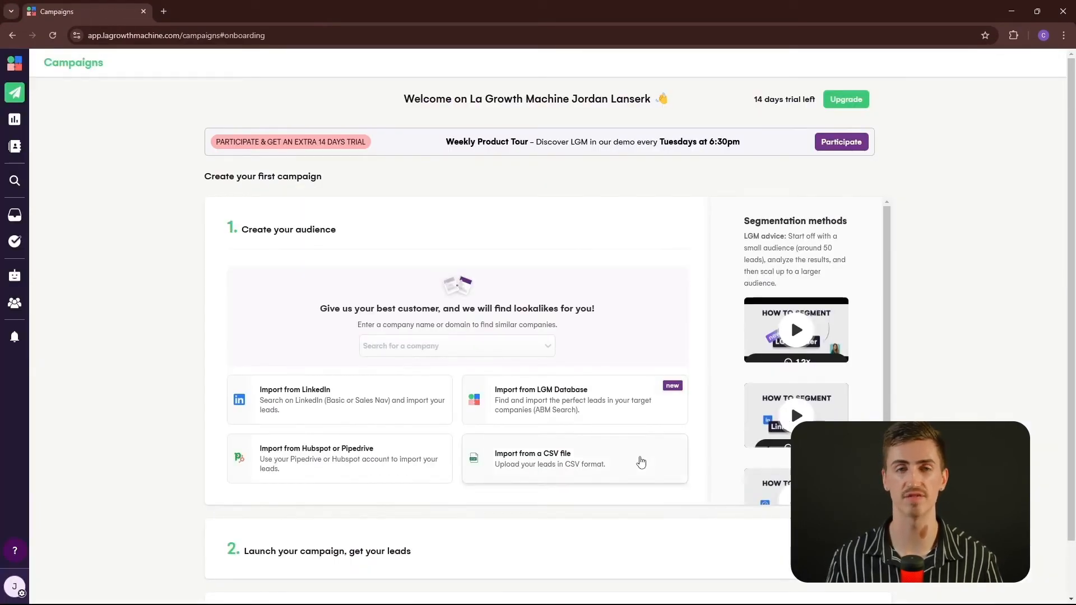
pyautogui.click(639, 462)
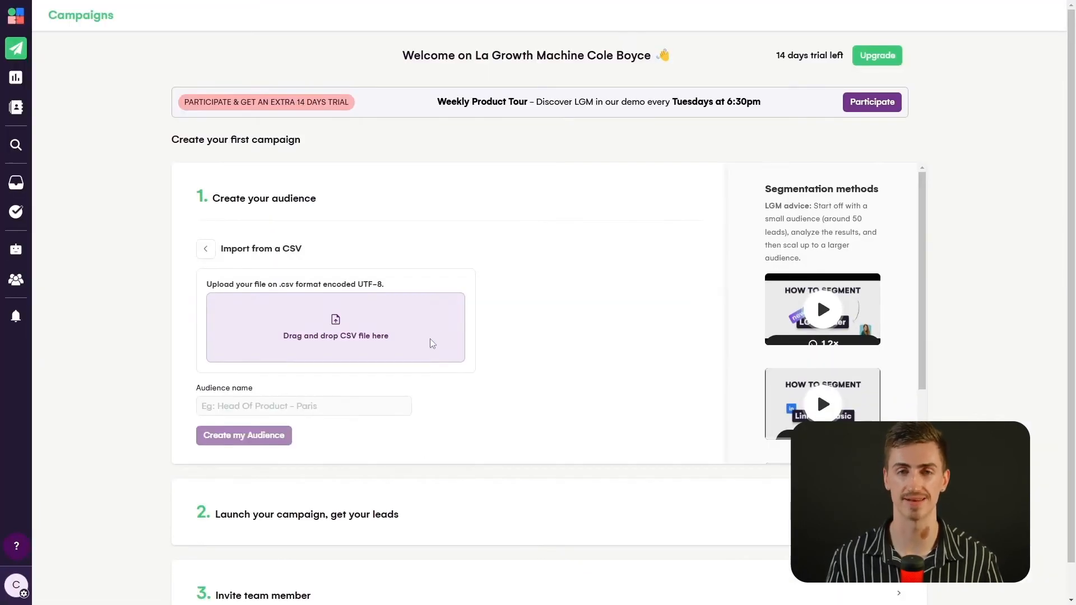
pyautogui.click(433, 343)
pyautogui.doubleClick(205, 111)
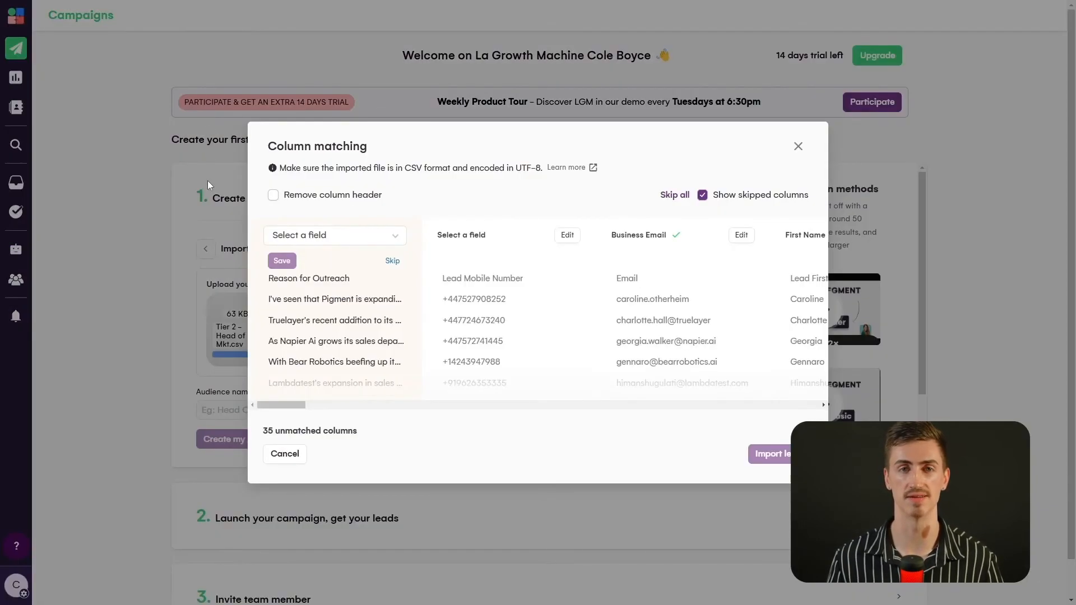
# Match the Reason for Outreach column to Custom Att 1, skip all unmatched columns and import the leads
pyautogui.click(326, 237)
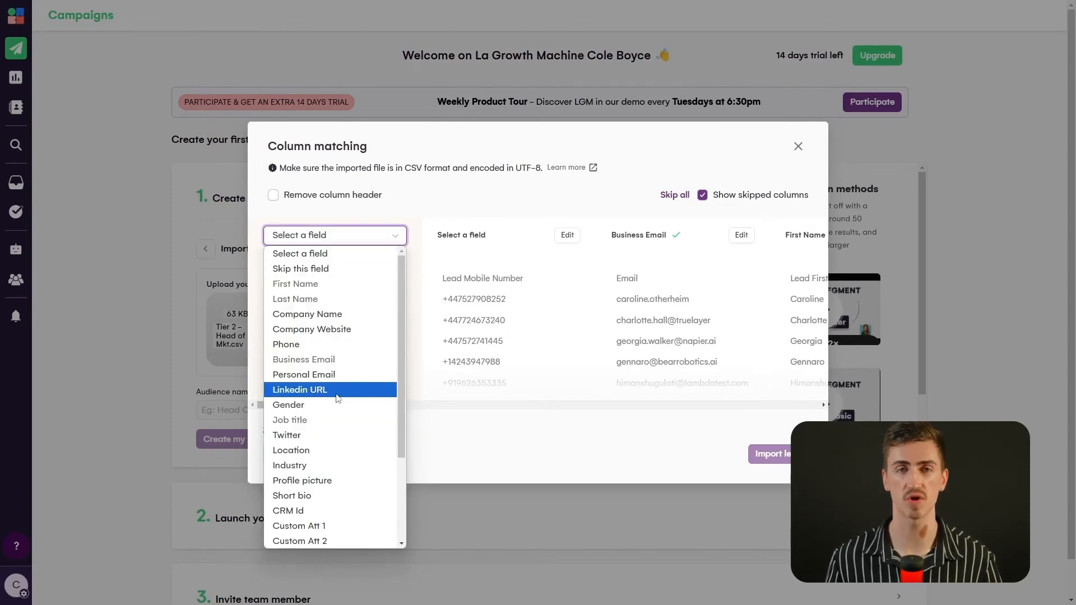
pyautogui.click(313, 527)
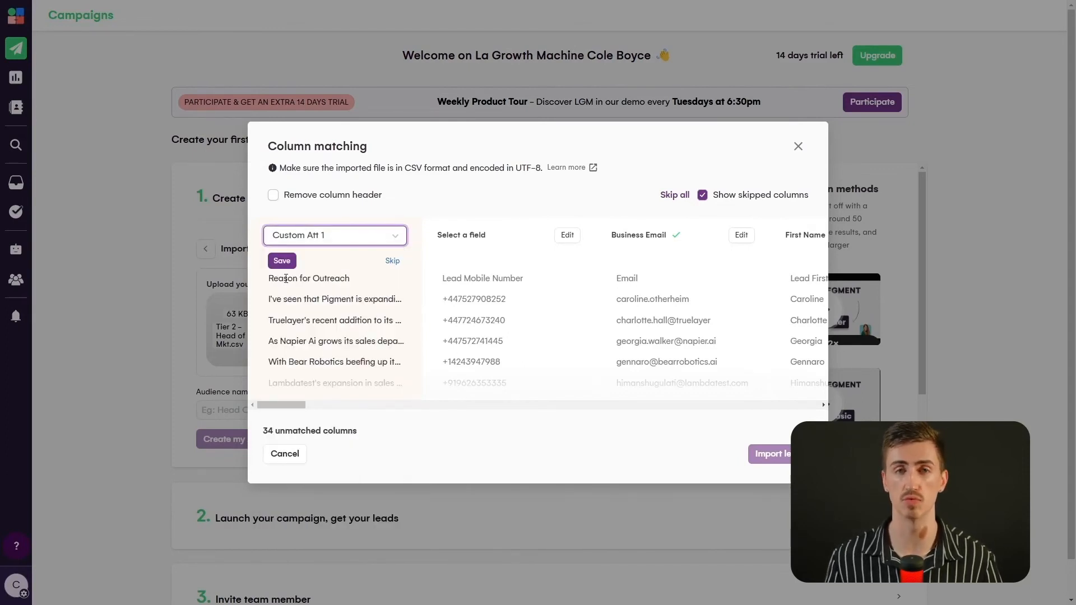
pyautogui.click(281, 261)
pyautogui.click(675, 195)
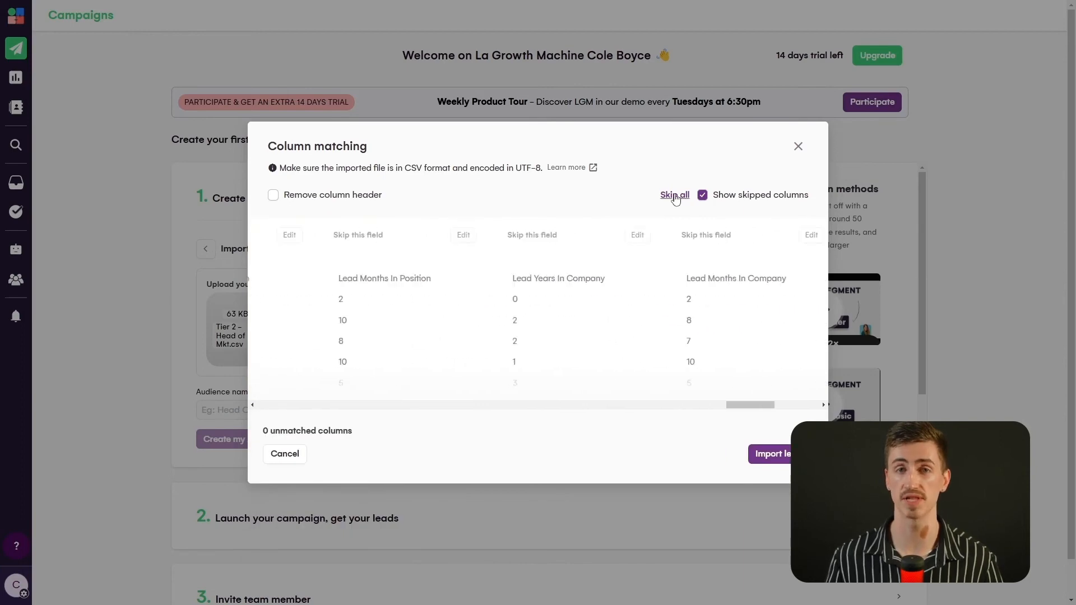
pyautogui.click(771, 454)
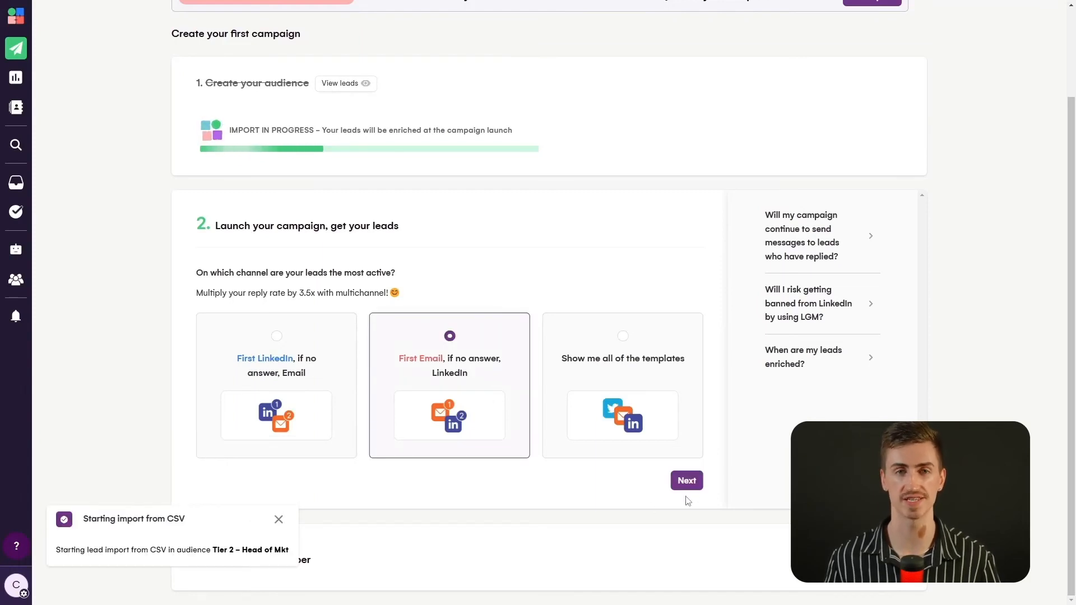
# Set up the campaign to contact leads by email first, LinkedIn if no answer, with 3 follow-ups
pyautogui.click(687, 481)
pyautogui.click(655, 412)
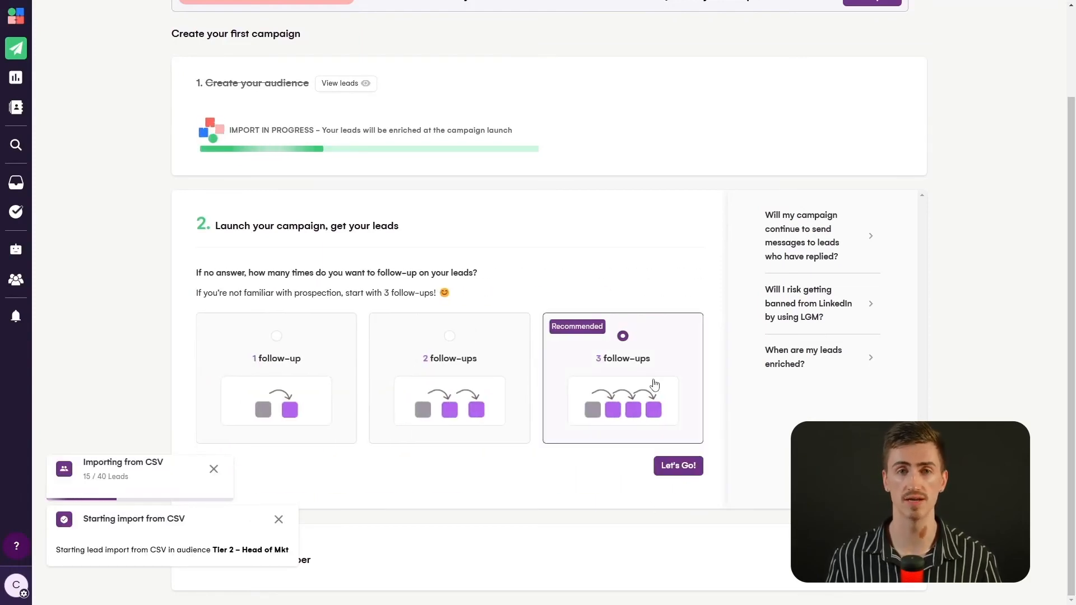
pyautogui.click(676, 469)
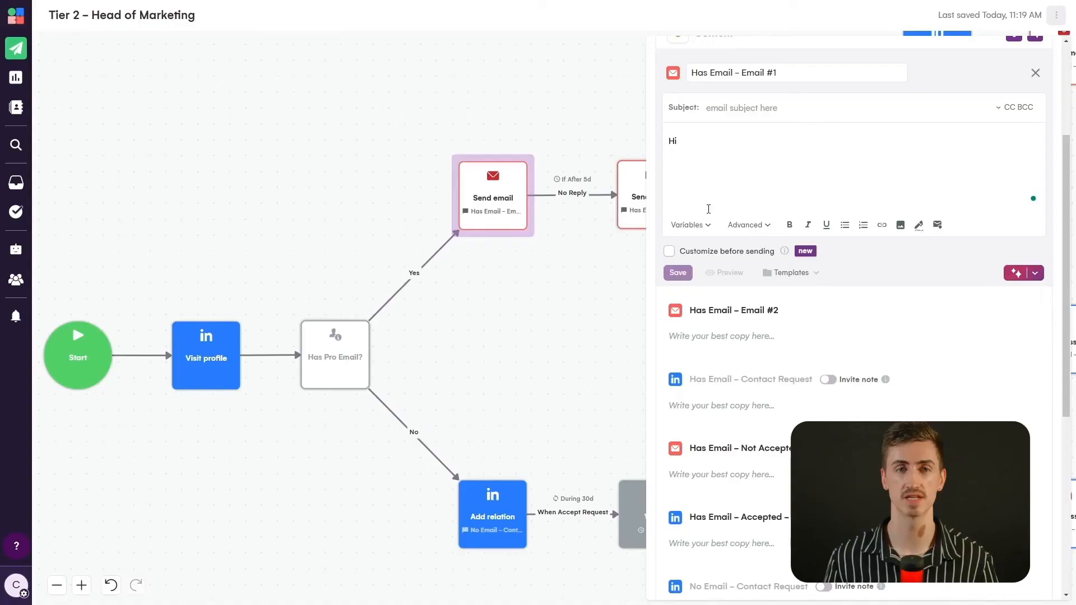
# Write Email #1 with a {{firstname}} greeting, the lead's {{customAttribute1}}, a pitch about 35% more outbound responses with Prospeo, a chat invitation and a sign-off
pyautogui.click(688, 224)
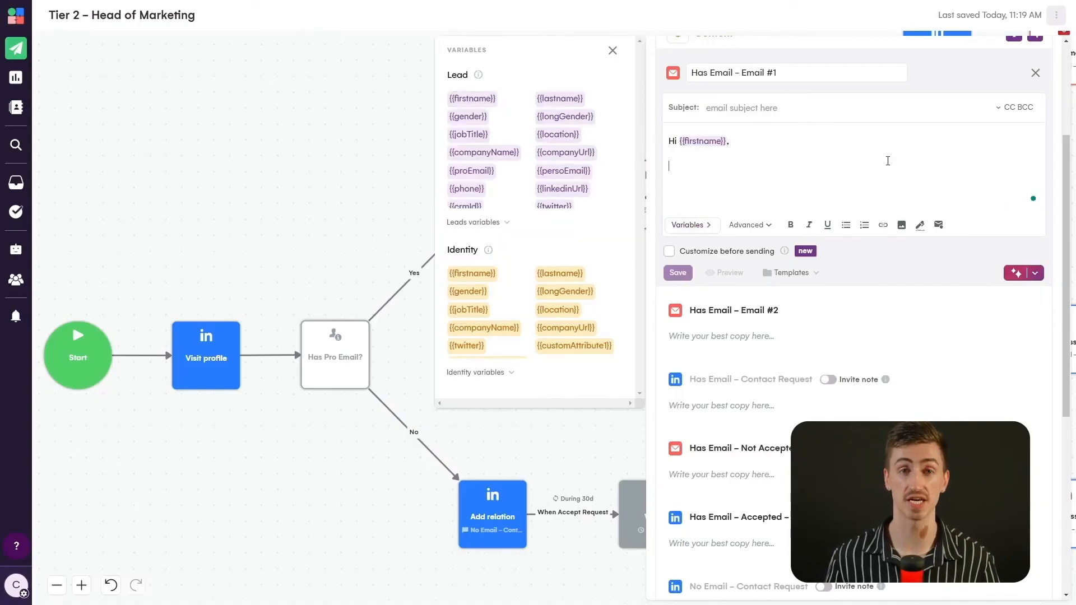
pyautogui.click(505, 223)
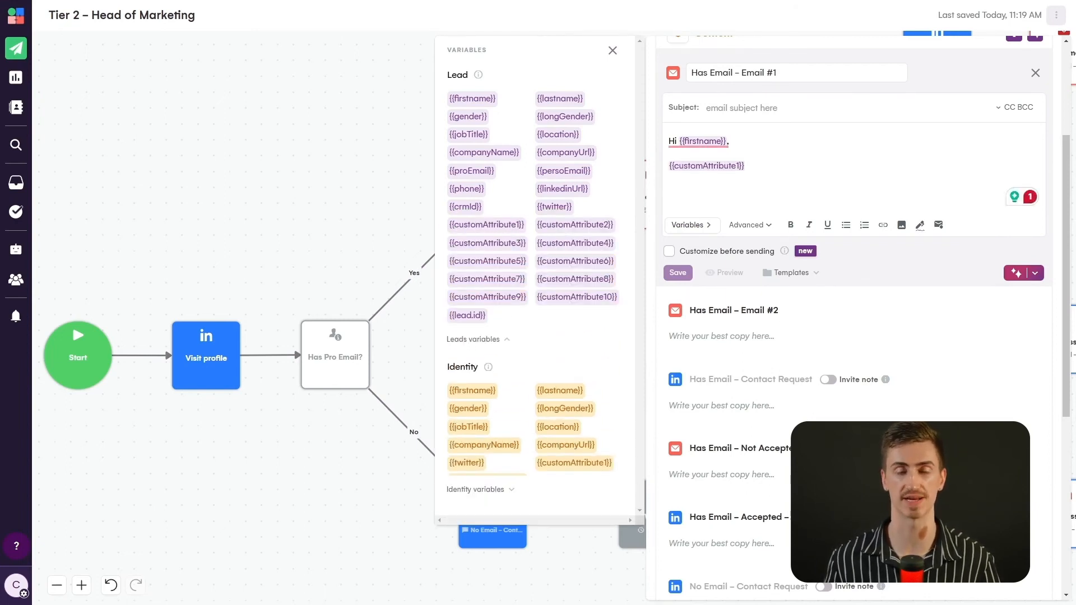
pyautogui.write('Have you noticed a challenge in maintaining that momentum? A client of ours recently increased their outbound response rate by 35% after implementing a data enrichment strategy with Prospeo.  Would you be interested in a quick chat on how this could work for you?  Kind regards, Cole')
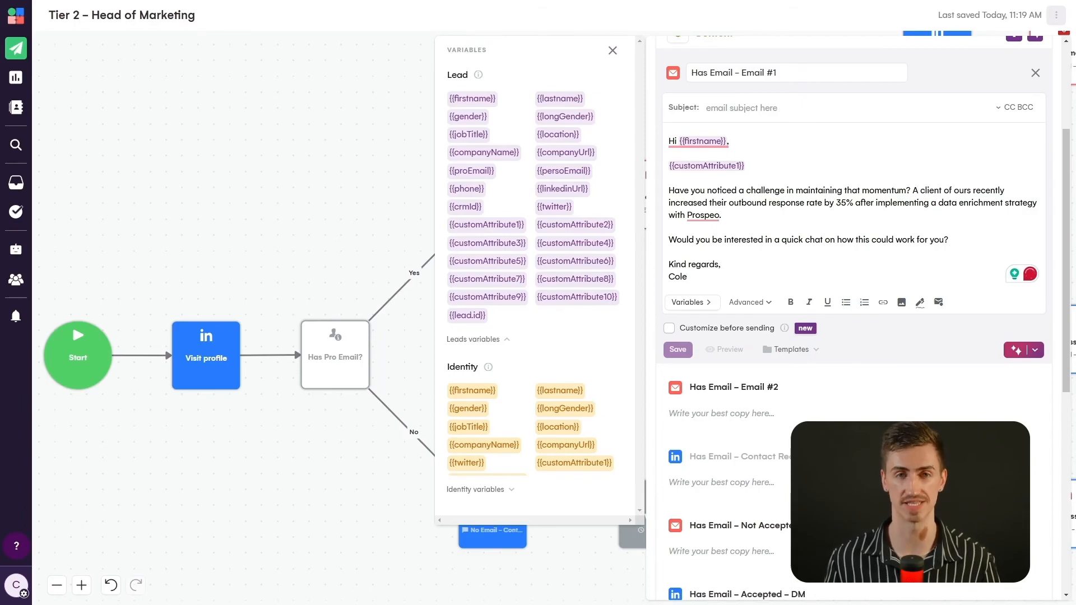